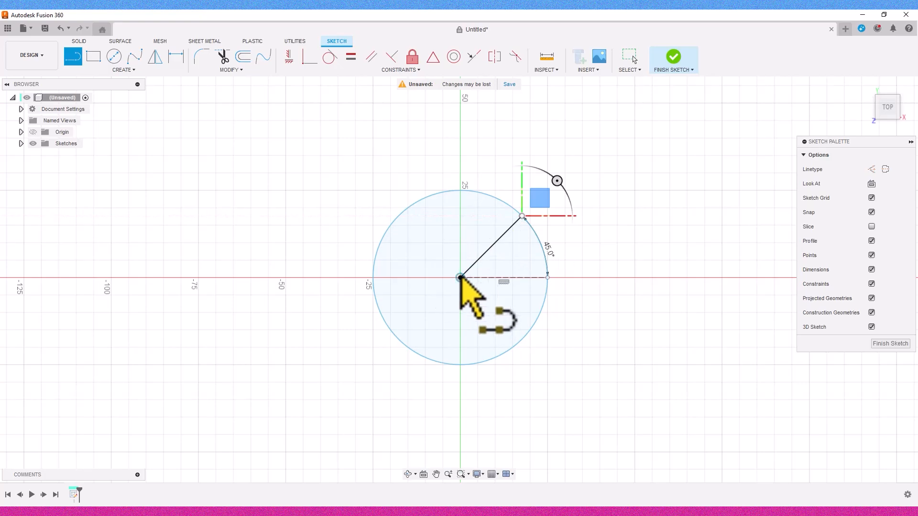
Draw a second radial line at 90° and a 50 mm circle centred on the outer end of the 45° line
left_click(460, 277)
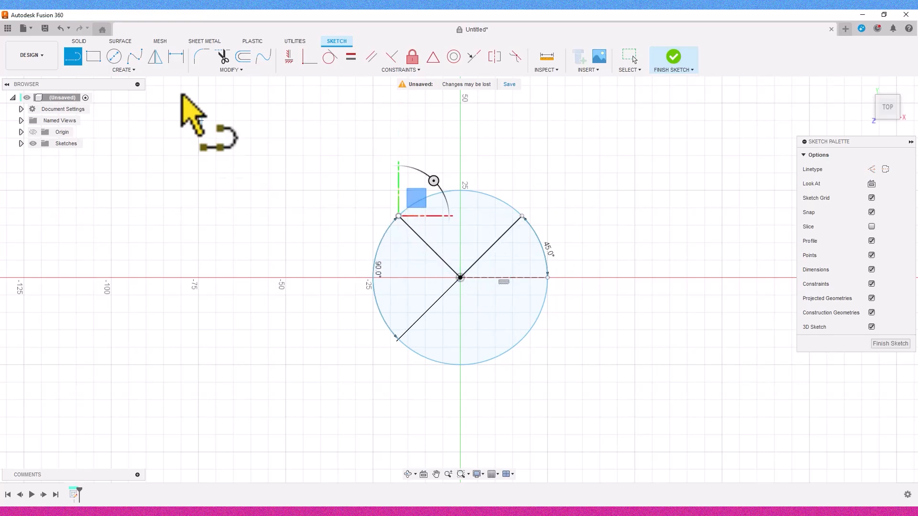
key("c")
scroll(616, 317, "down", 2)
scroll(656, 335, "up", 4)
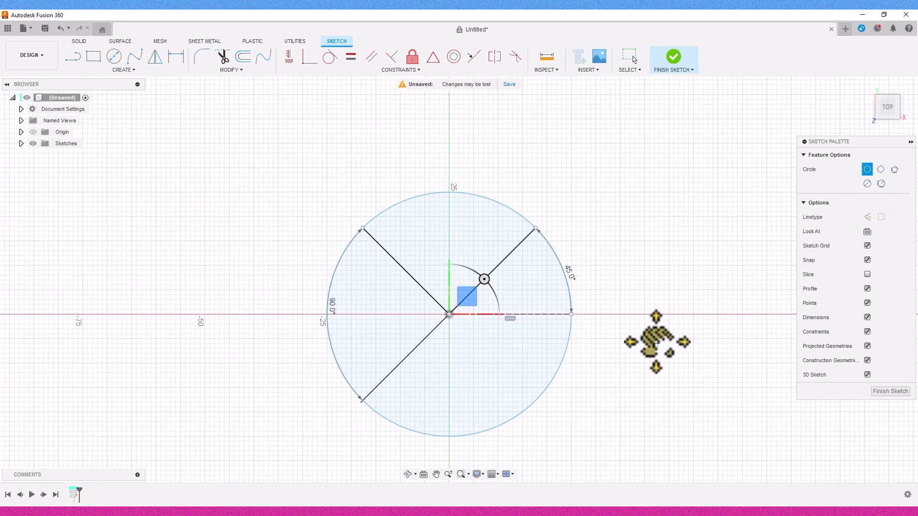
left_click(448, 314)
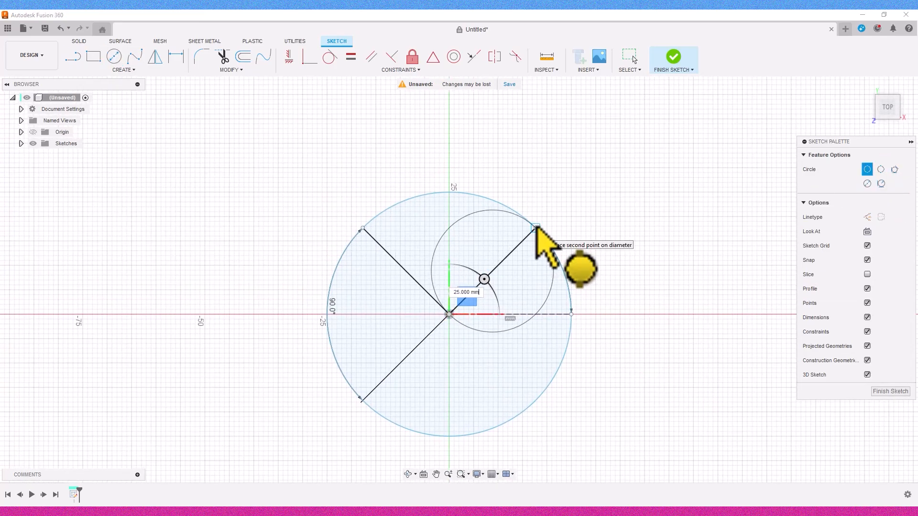
left_click(535, 227)
Repeat the 2-Point Circle to draw a 50 mm circle centred on the outer end of the upper-left radial line
right_click(693, 206)
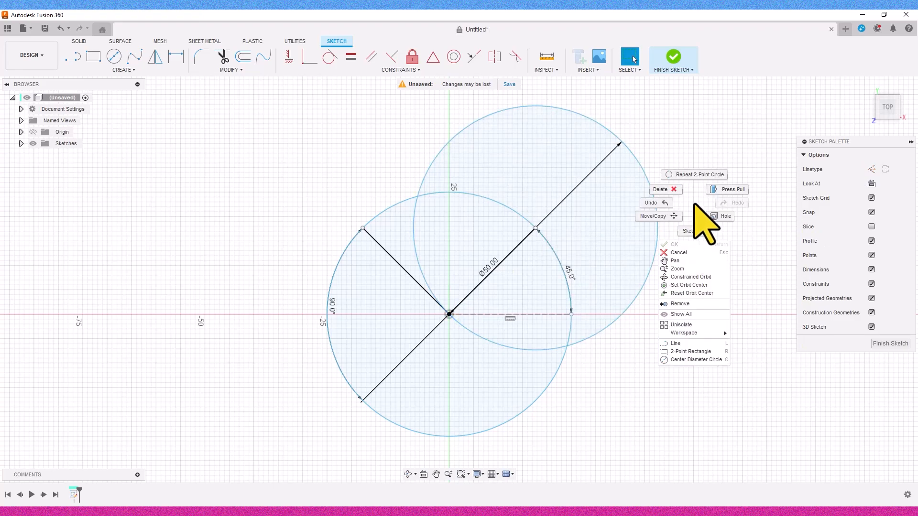
left_click(702, 189)
left_click(449, 314)
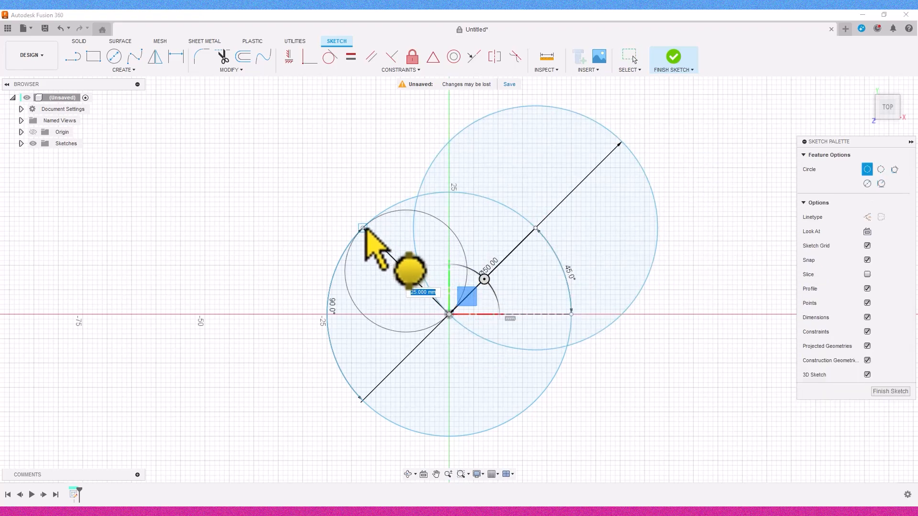
left_click(364, 229)
key("Escape")
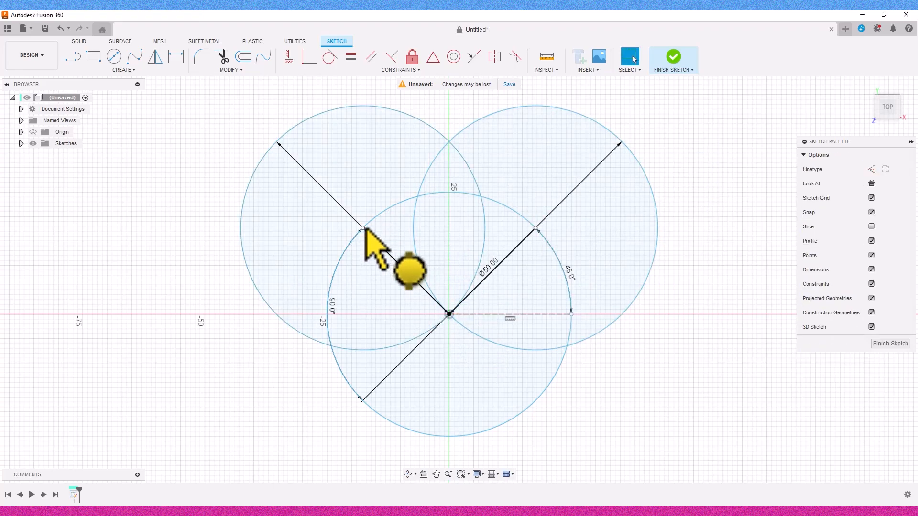
Draw a sloping line from about 40 mm below the origin to about 75 mm left and 25 mm above it
scroll(367, 239, "down", 3)
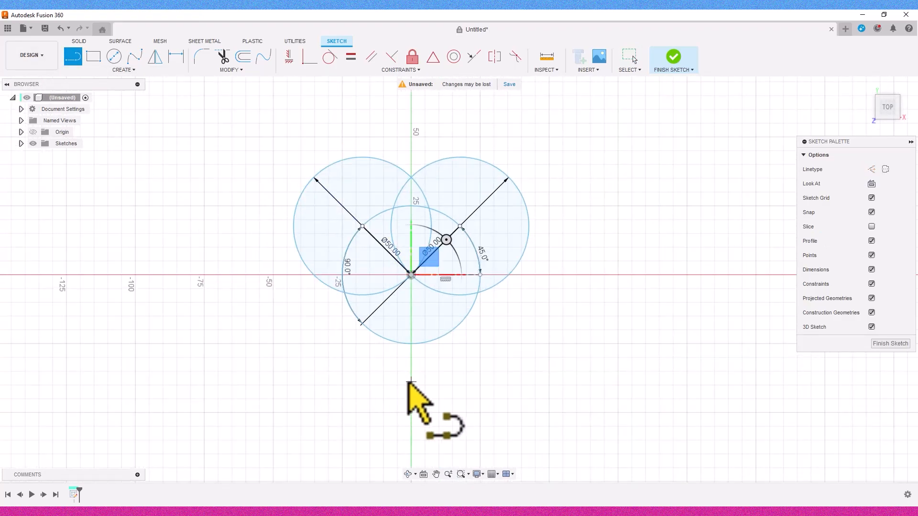
left_click(412, 384)
left_click(204, 206)
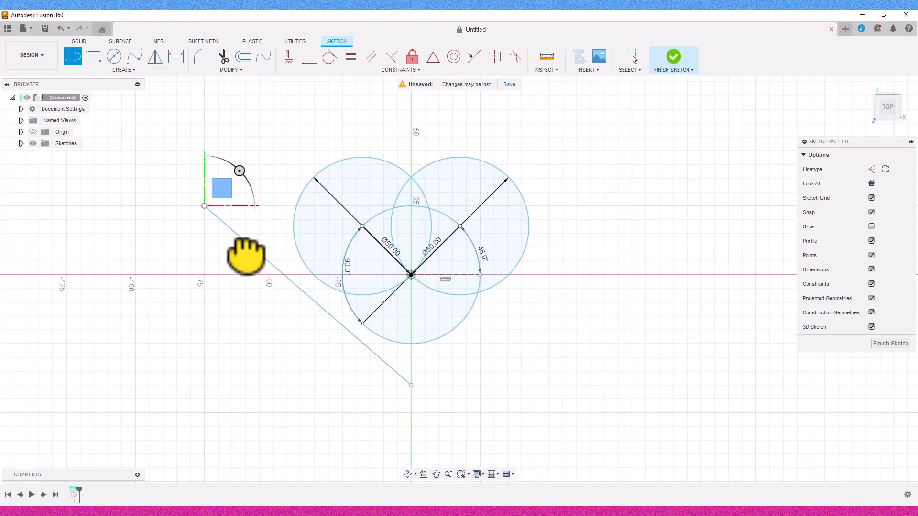
Fix the three circles in place and make the sloping line tangent to the central and left circles
left_click(412, 56)
left_click(323, 283)
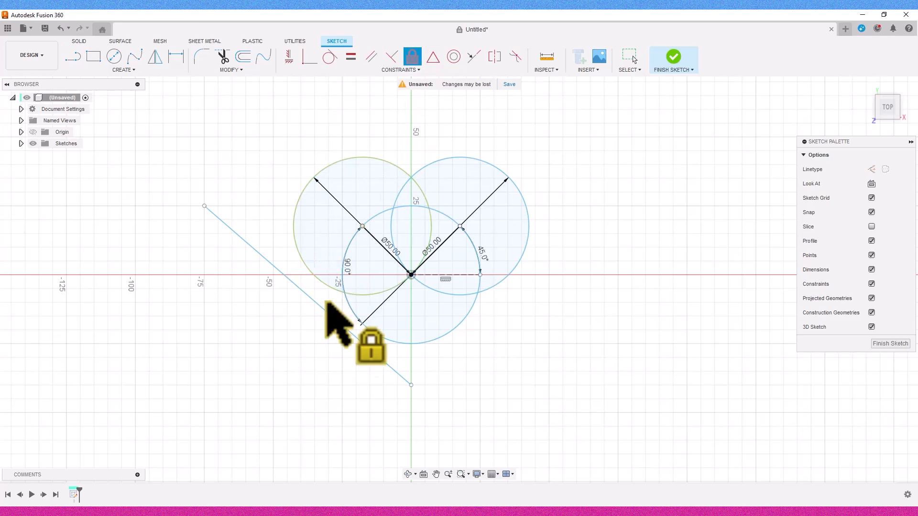
left_click(437, 341)
left_click(520, 252)
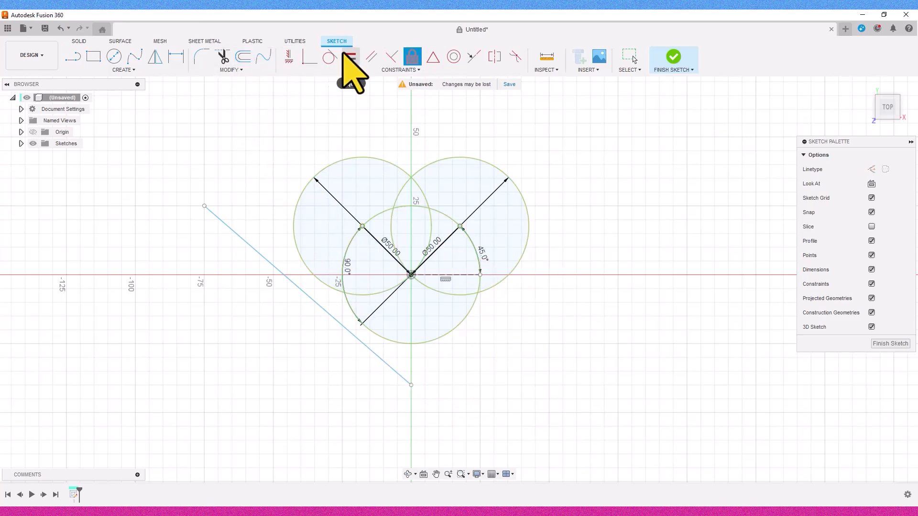
left_click_drag(355, 322, 369, 328)
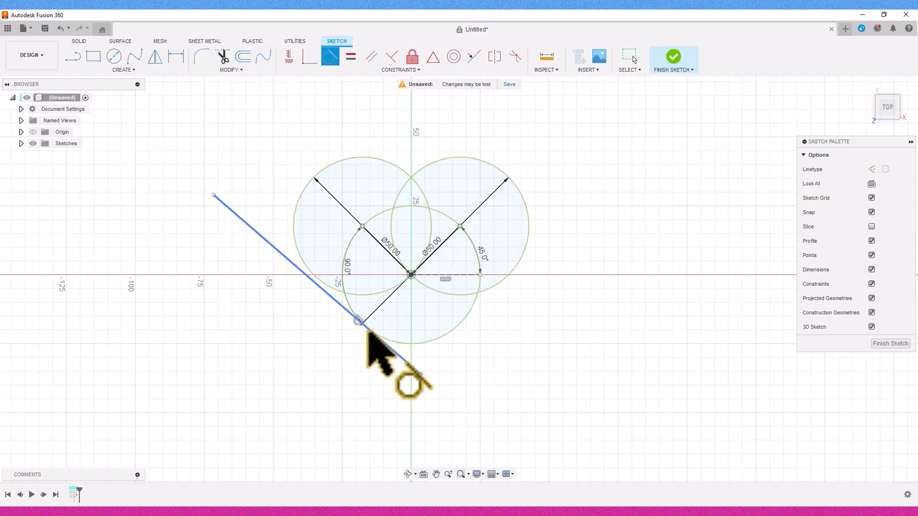
left_click(301, 267)
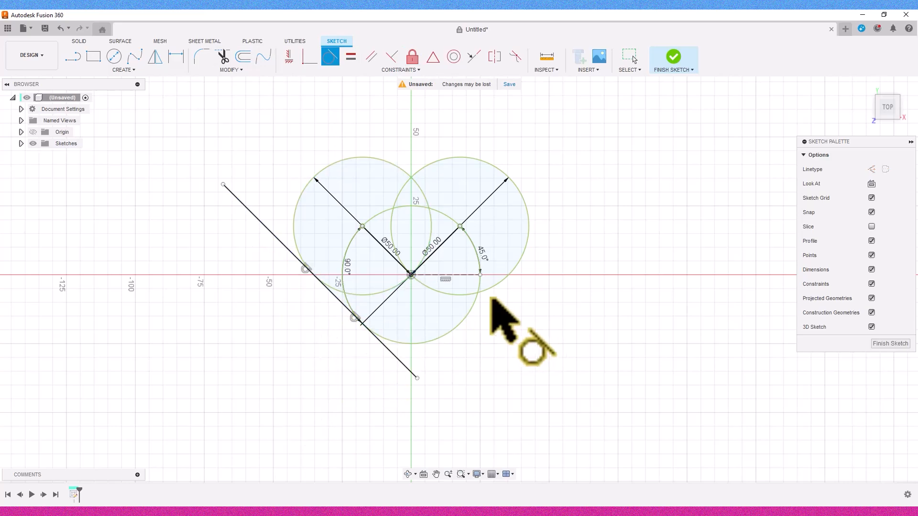
Draw a vertical construction line about 100 mm long through the origin, from above the circles to below them
left_click(164, 56)
left_click(73, 57)
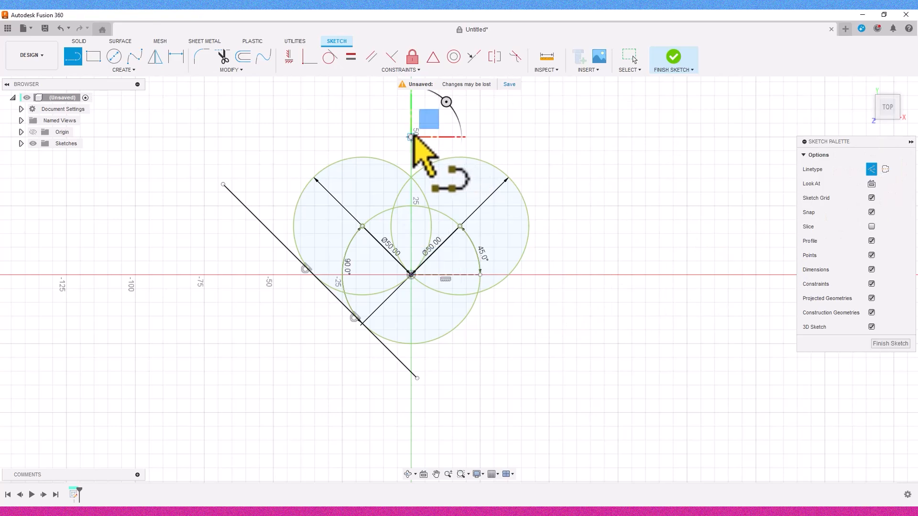
left_click(411, 138)
left_click(412, 413)
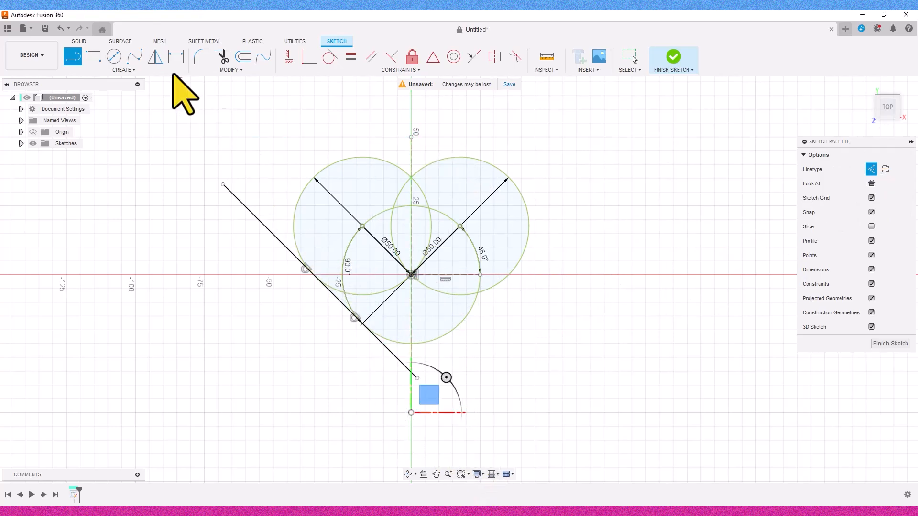
Mirror the tangent line about the vertical construction line
left_click(155, 56)
left_click(385, 347)
left_click(726, 170)
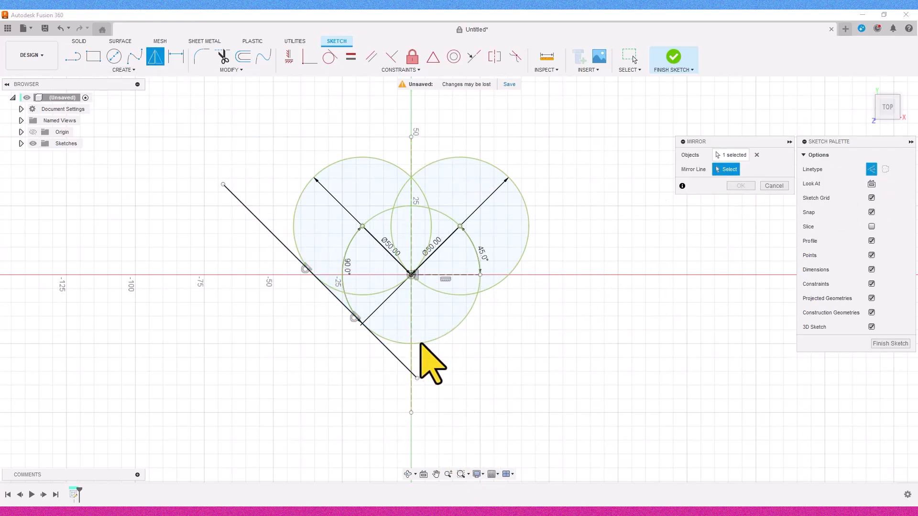
left_click(741, 186)
Trim the central circle's lower and upper arcs and the overlapping inner arcs of the two upper circles
key("F6")
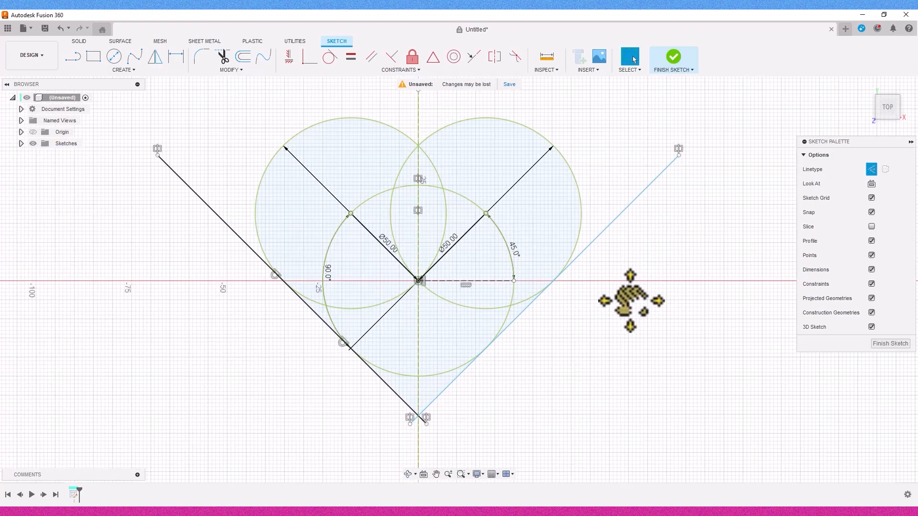
left_click(413, 378)
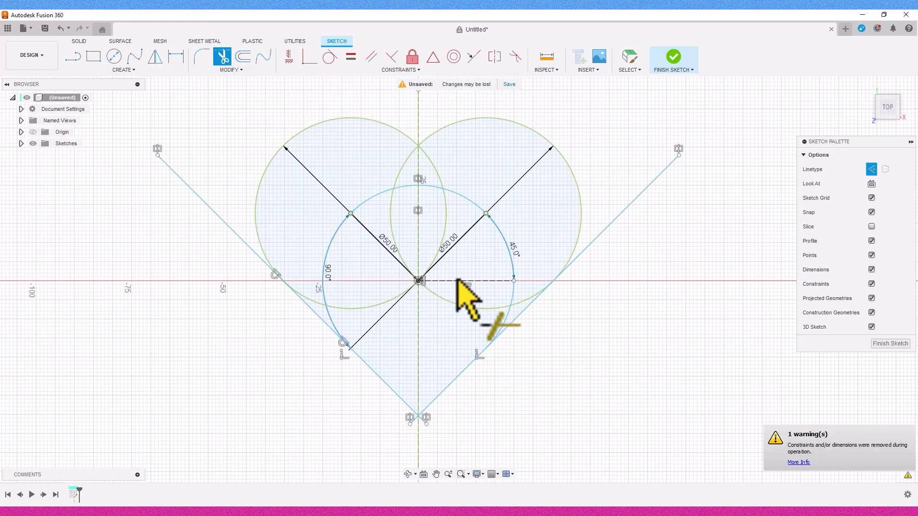
left_click(451, 302)
left_click(386, 299)
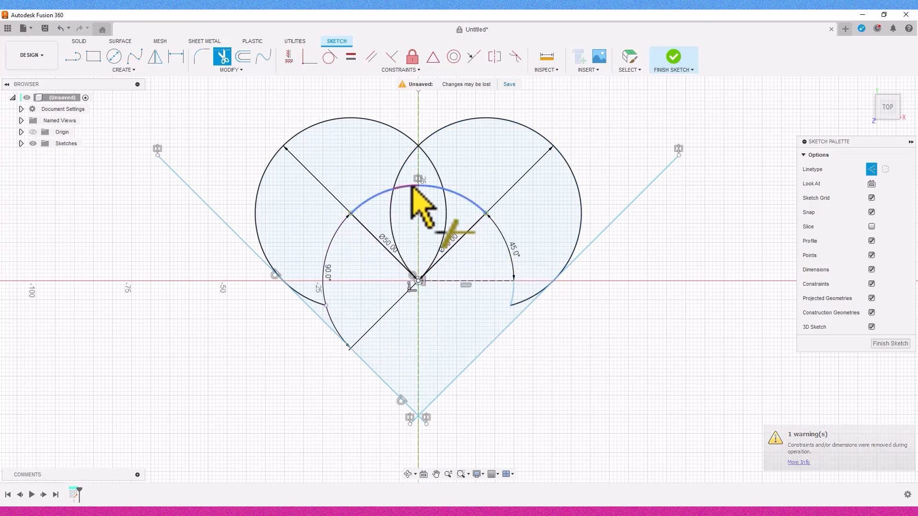
left_click(403, 170)
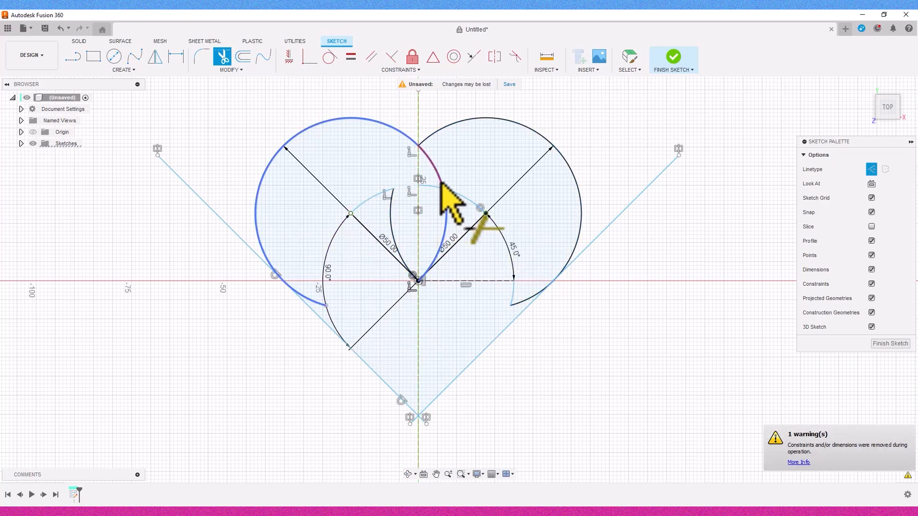
left_click(419, 282)
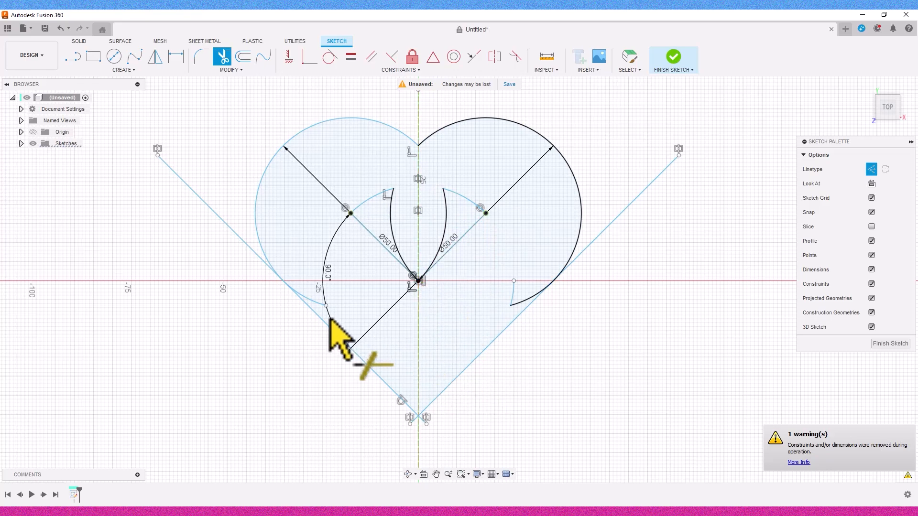
Trim the tangent lines' excess ends beyond the heart outline and the leftover arc inside its right side
left_click(246, 243)
left_click(623, 212)
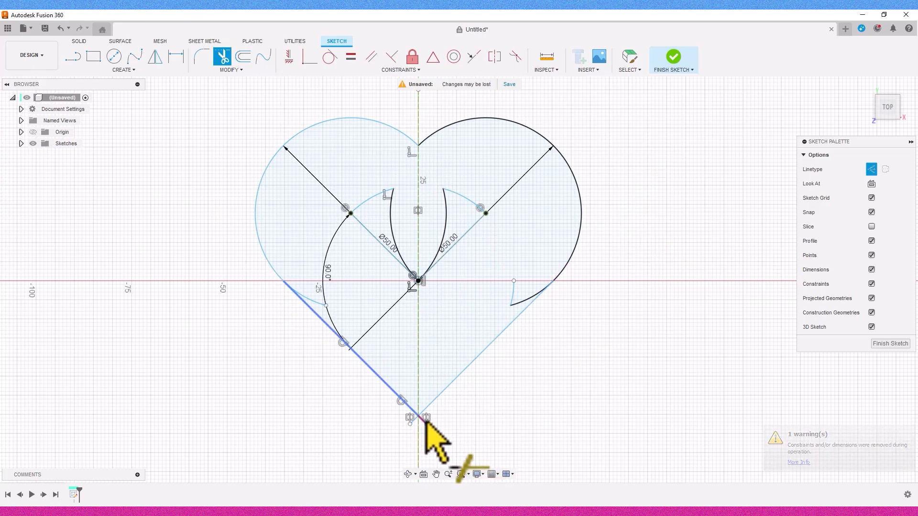
left_click(425, 420)
left_click(512, 289)
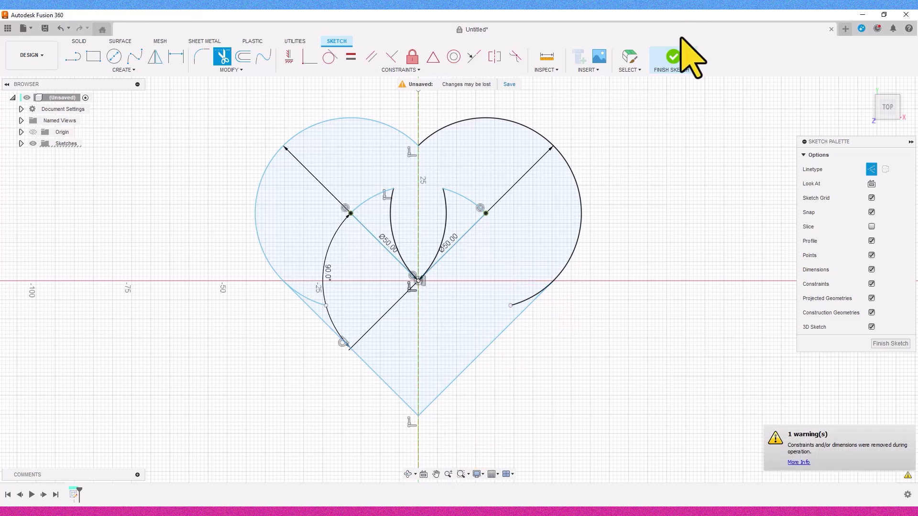
Finish the sketch and extrude all three heart profiles 10 mm as a new body
left_click(675, 57)
middle_click_drag(892, 81, 523, 270, "shift")
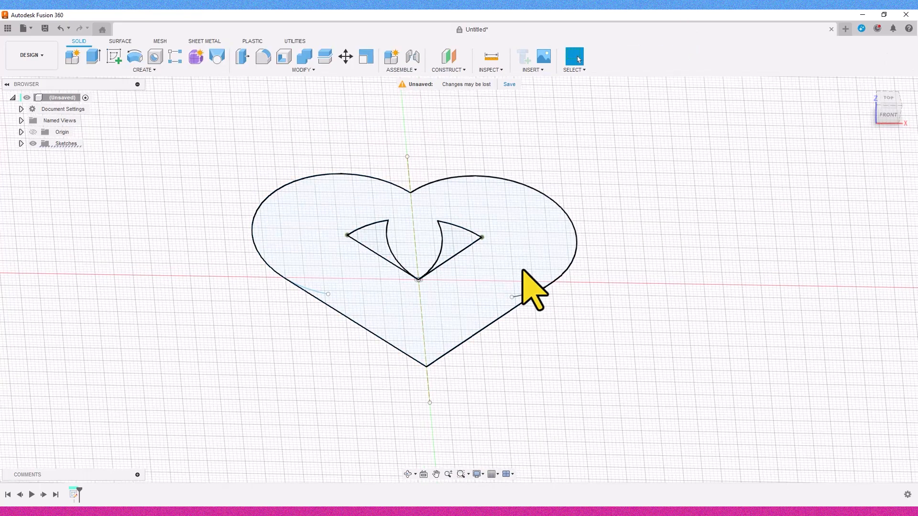
left_click(471, 256)
key("e")
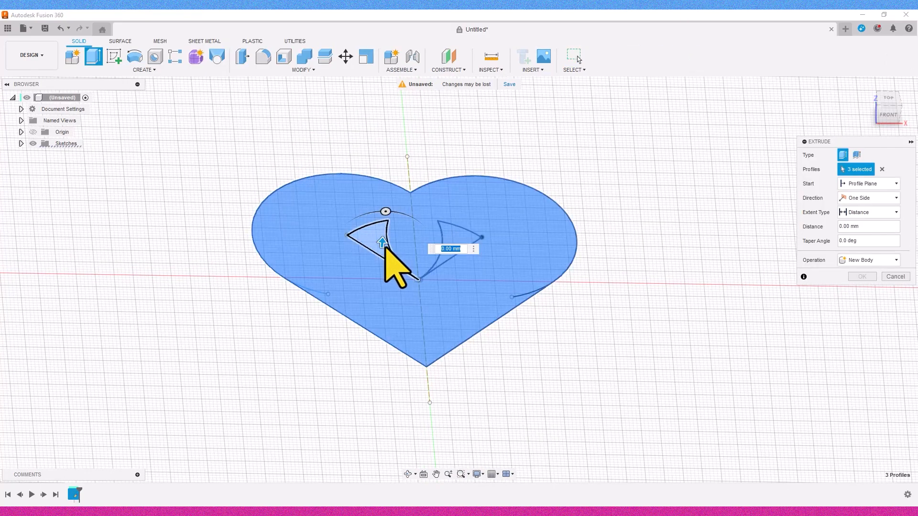
left_click_drag(385, 246, 386, 231)
type("10")
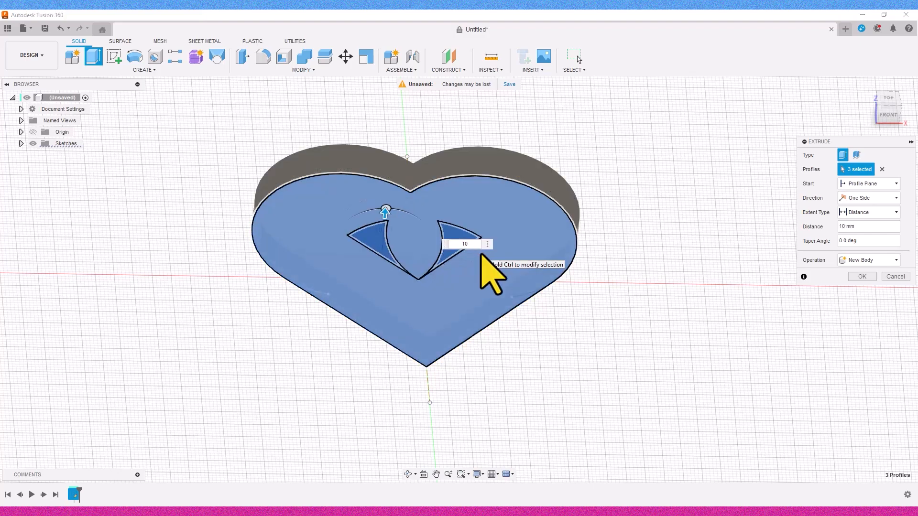
key("Return")
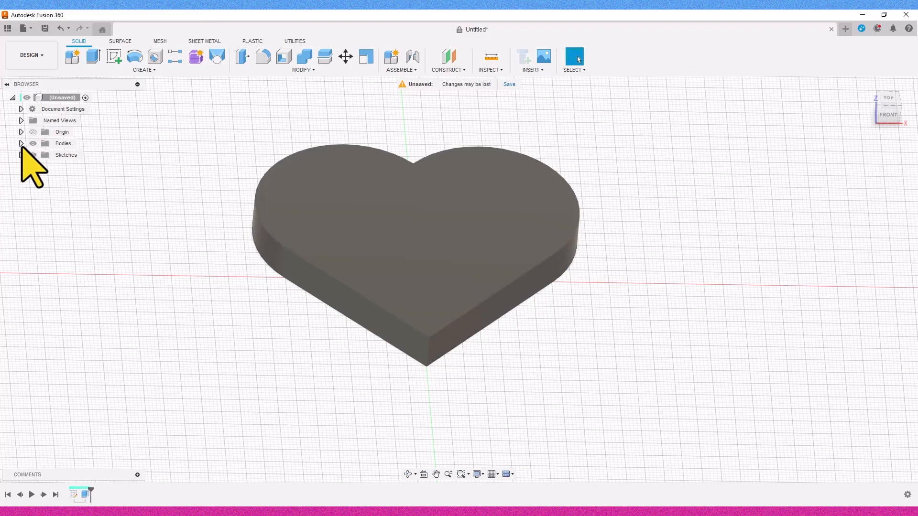
Create a copy of the heart body in the same position and hide the original body
left_click(21, 144)
left_click(346, 57)
left_click(72, 155)
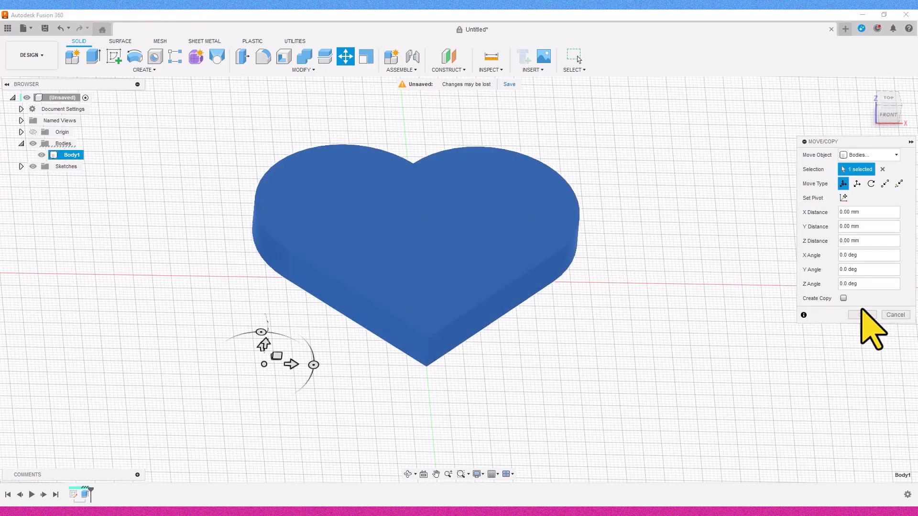
left_click(862, 314)
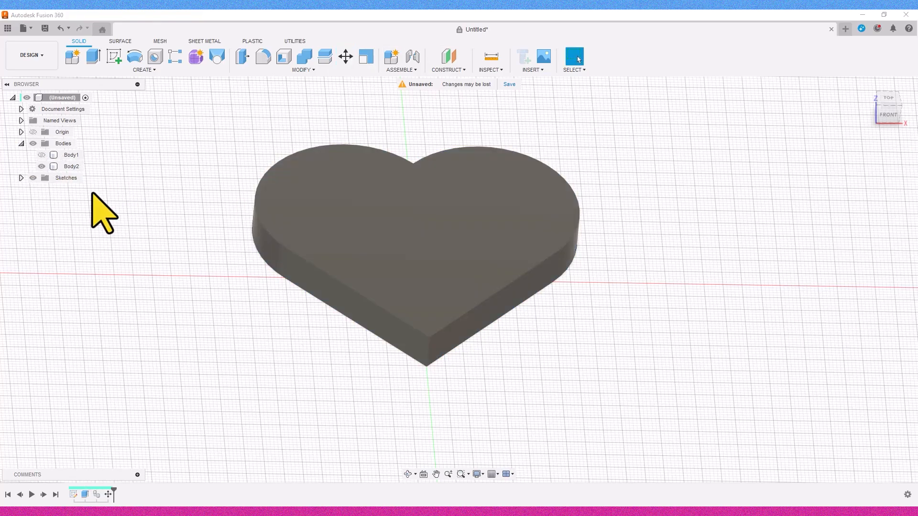
Scale the copied heart body uniformly by a factor of 0.25 about the notch point
left_click(366, 57)
left_click(431, 221)
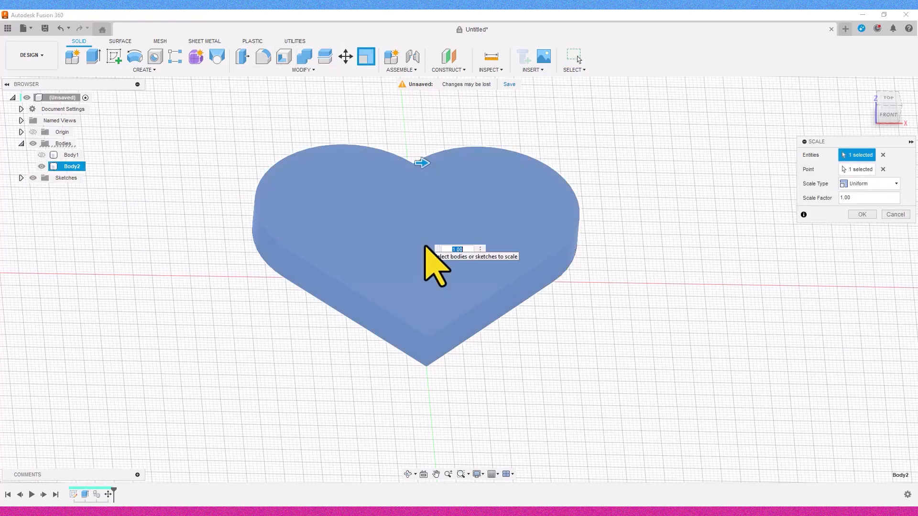
left_click(889, 98)
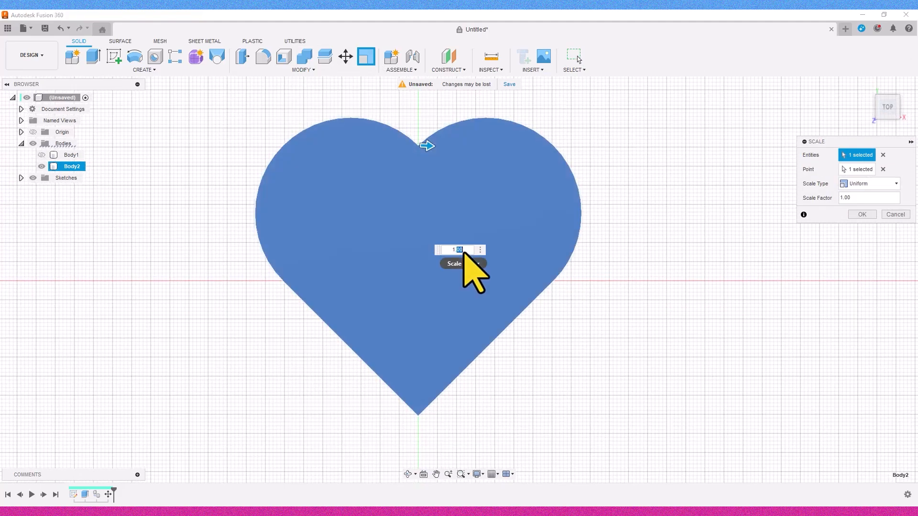
type("0.25")
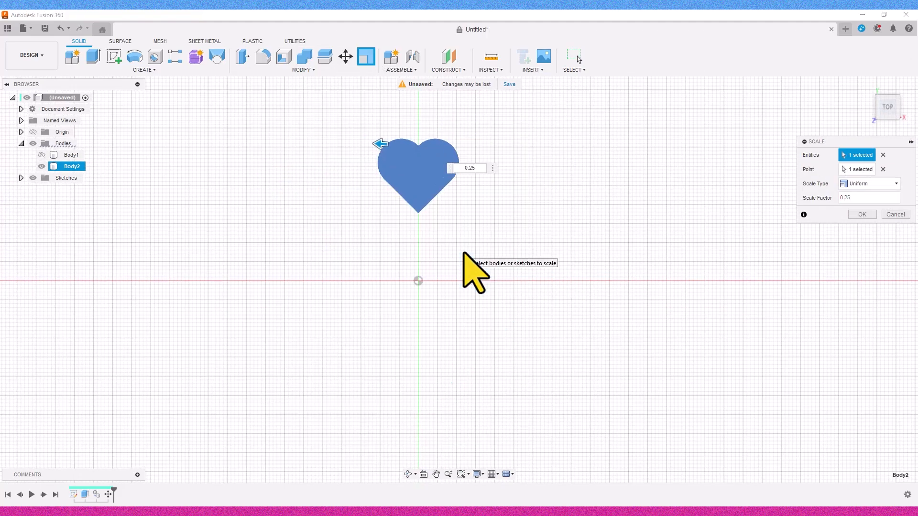
key("Return")
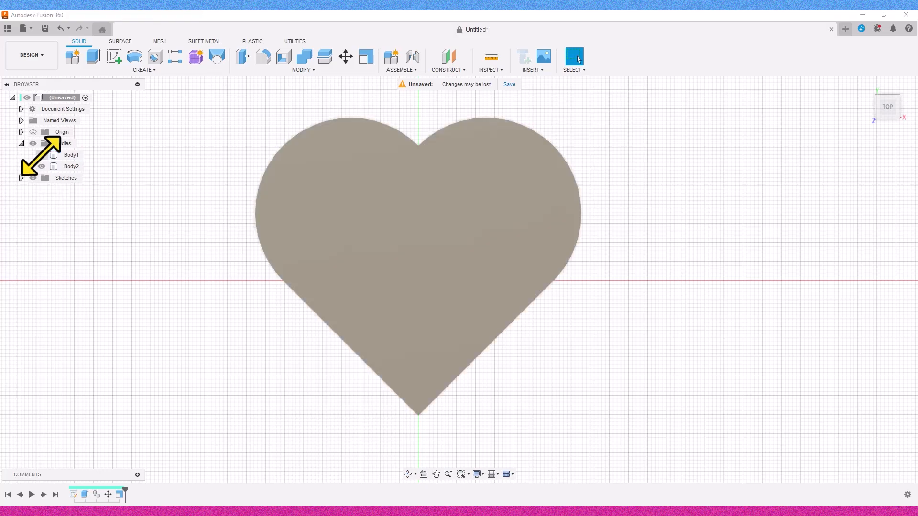
Show the large heart body and set an extrusion of the small heart's top face to -10 mm
left_click_drag(887, 100, 878, 77)
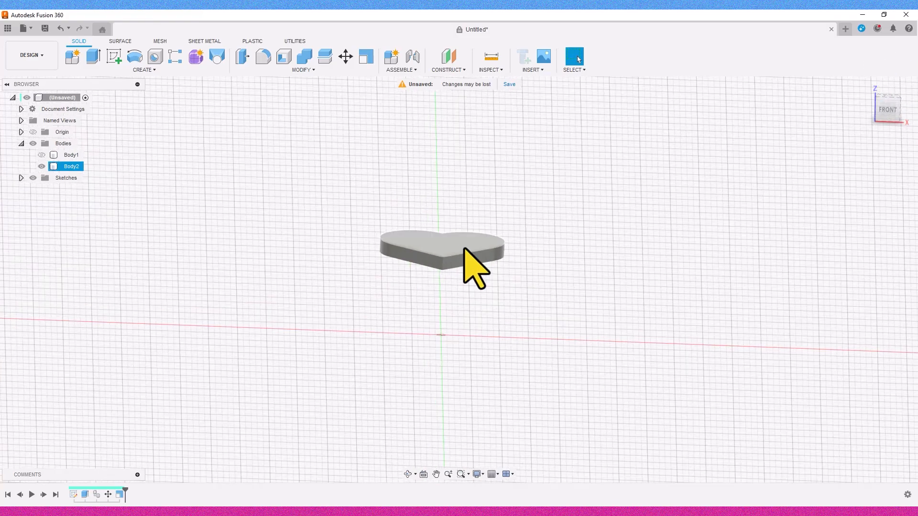
left_click(476, 263)
key("e")
left_click(42, 155)
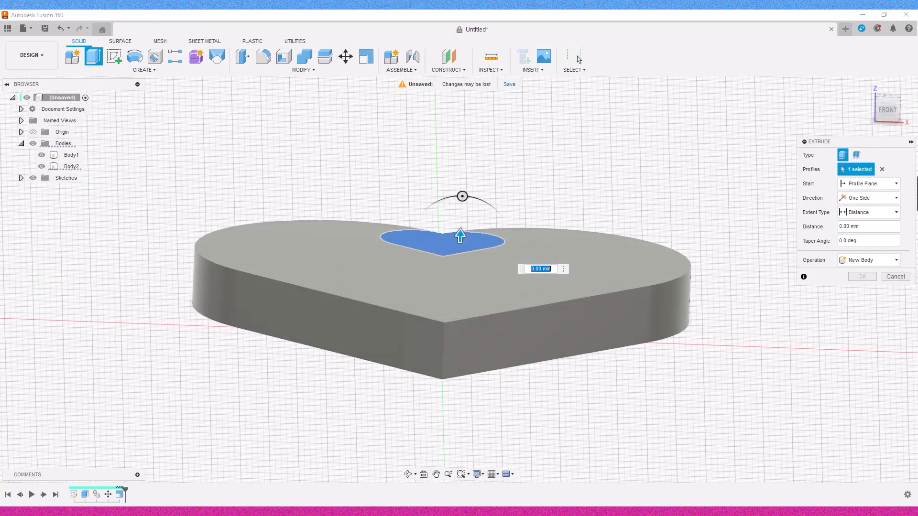
mouse_move(887, 102)
left_mouse_down()
mouse_move(885, 45)
mouse_move(887, 86)
left_mouse_up()
type("-10")
key("Return")
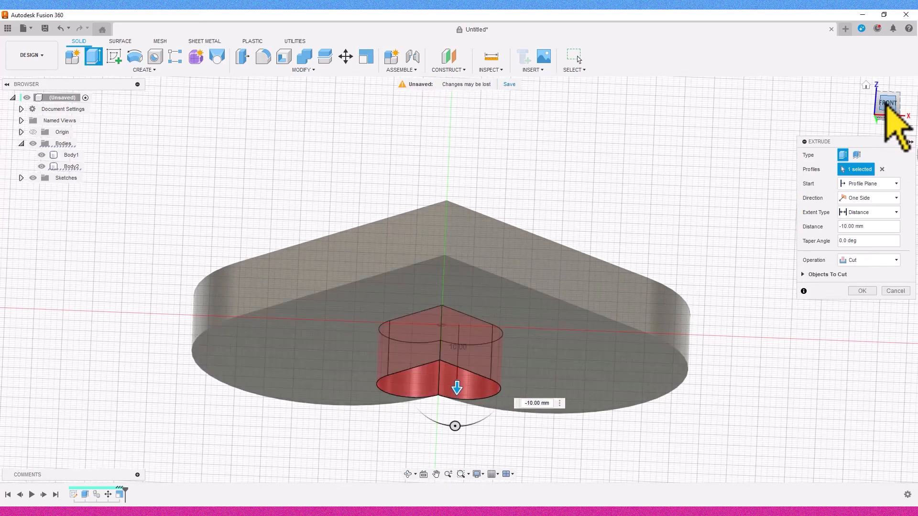
Complete the small heart's extrusion as a Join with the large heart hidden, and show the large heart again
left_click(887, 104)
left_click(42, 155)
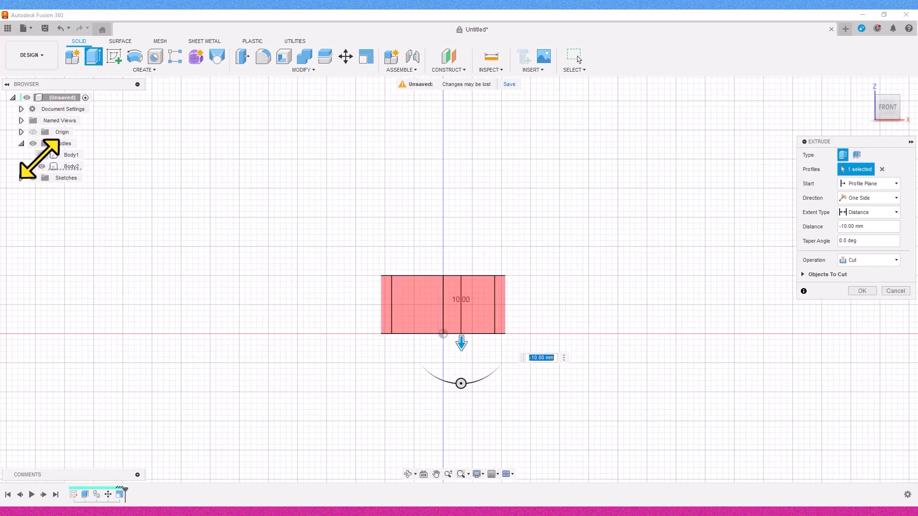
left_click(888, 106)
left_click(869, 260)
left_click(868, 287)
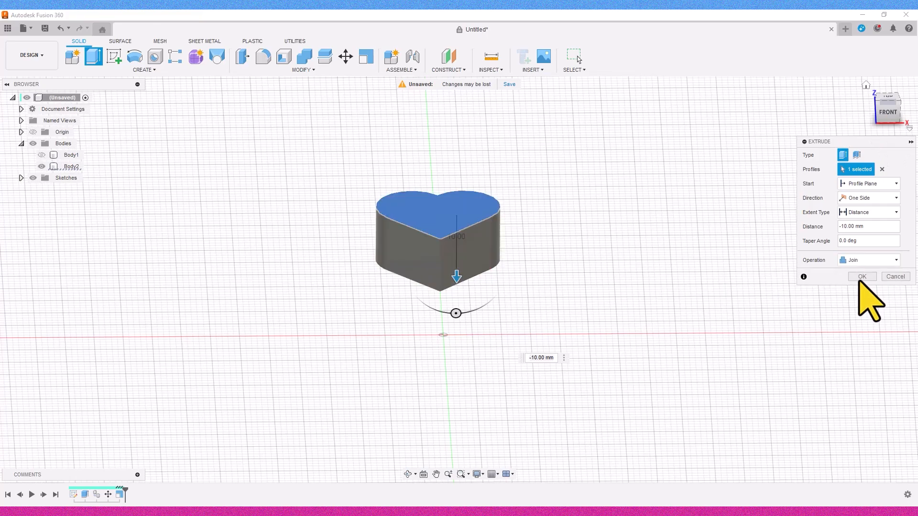
left_click(862, 291)
left_click(42, 155)
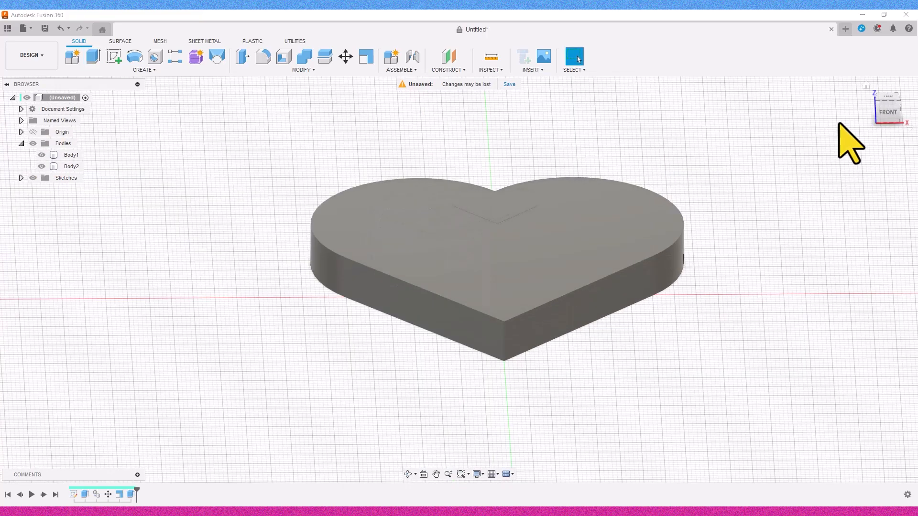
Move a copy of the small heart down into the large heart and offset it -7.5 mm in X
left_click(887, 96)
left_click(346, 56)
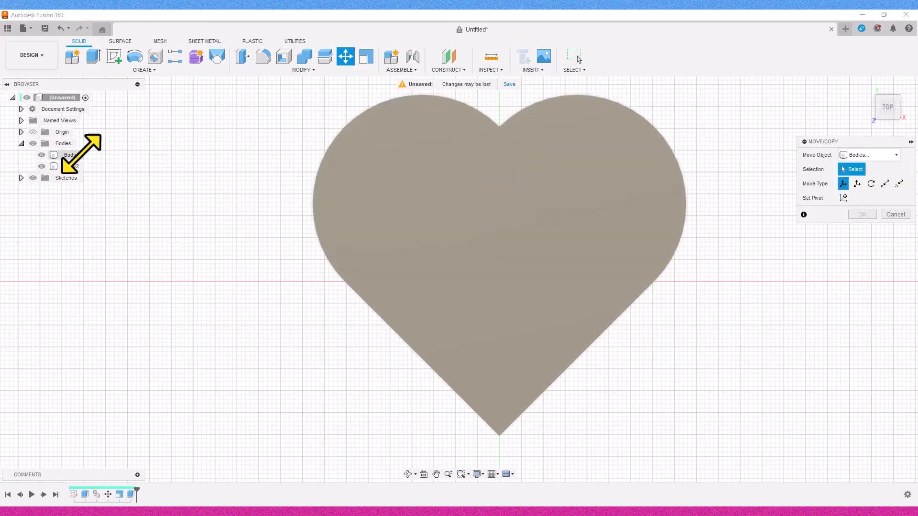
left_click(71, 167)
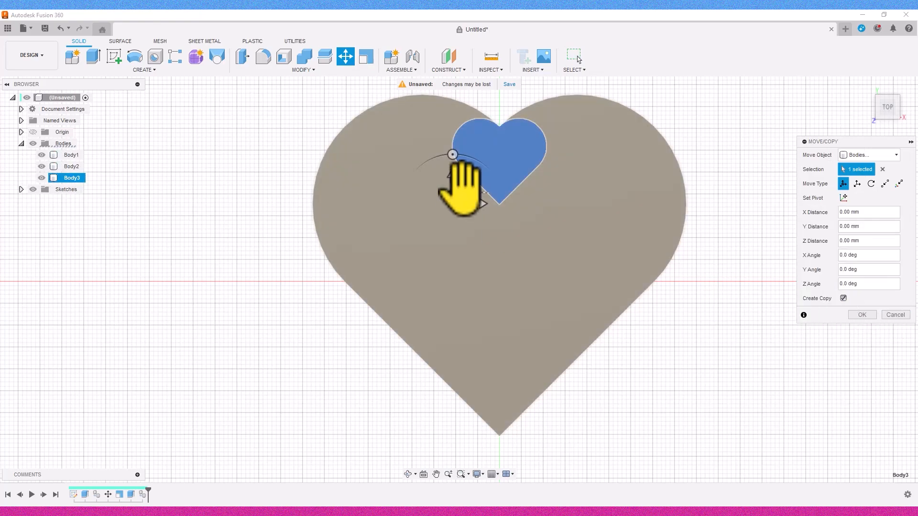
left_click_drag(449, 176, 470, 272)
type("-")
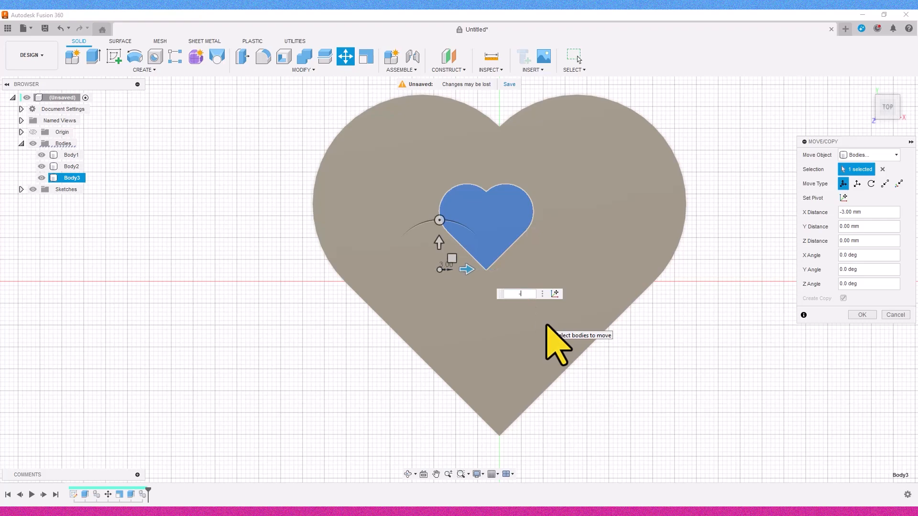
type("7.5")
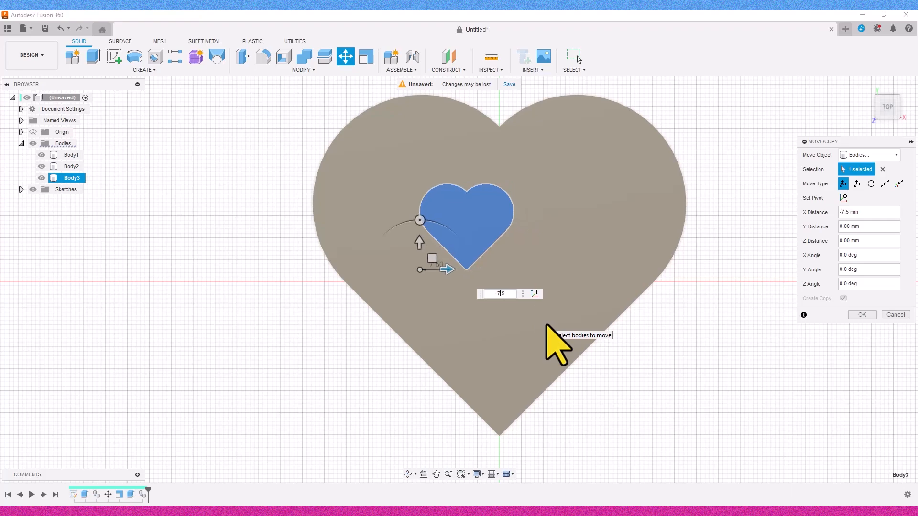
key("Return")
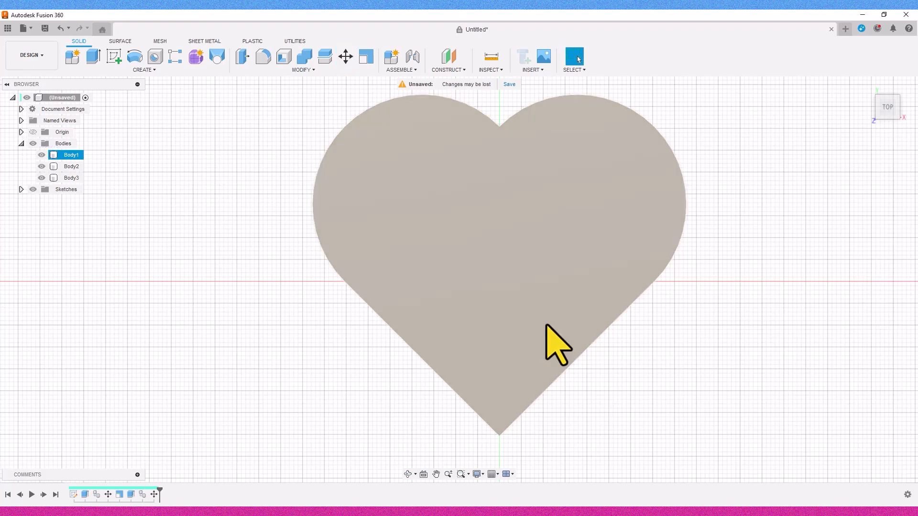
Move the original small heart down below the copy and offset it 8.5 mm in X
left_click(82, 166)
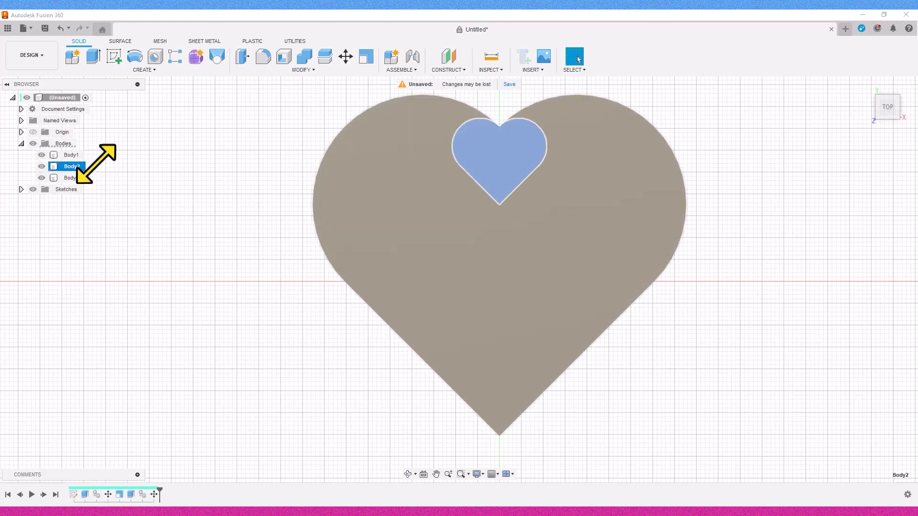
left_click(345, 56)
left_click_drag(451, 177, 493, 337)
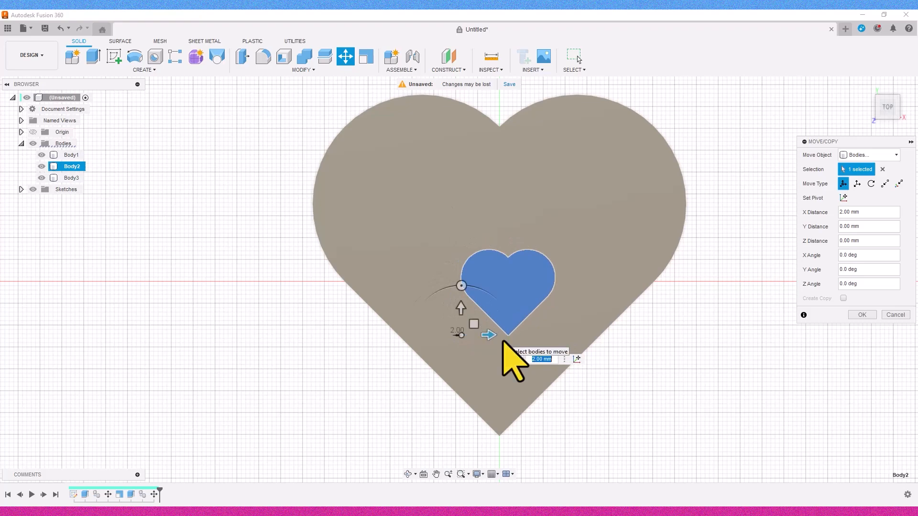
type("8.5")
key("Return")
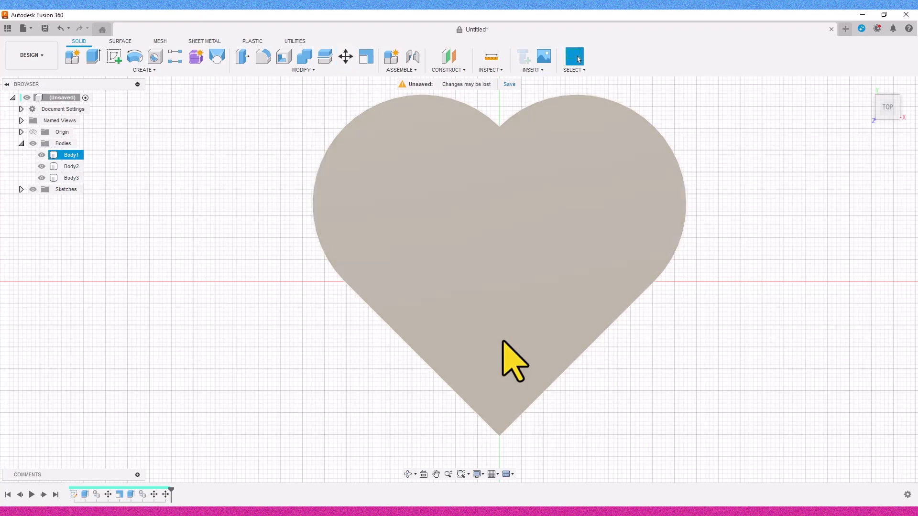
Cut both small hearts from the large heart with Combine, keeping the tool bodies, and hide the small hearts
left_click(890, 117)
left_click(213, 170)
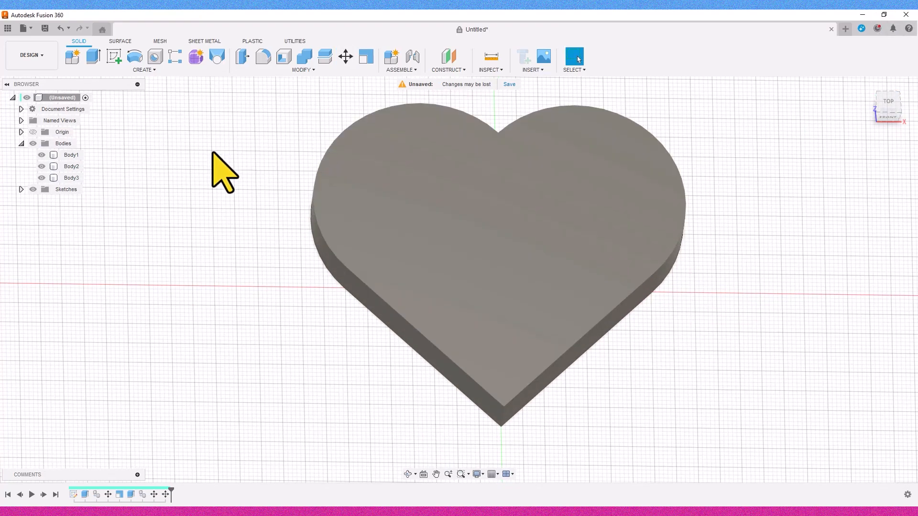
left_click(305, 57)
left_click(369, 168)
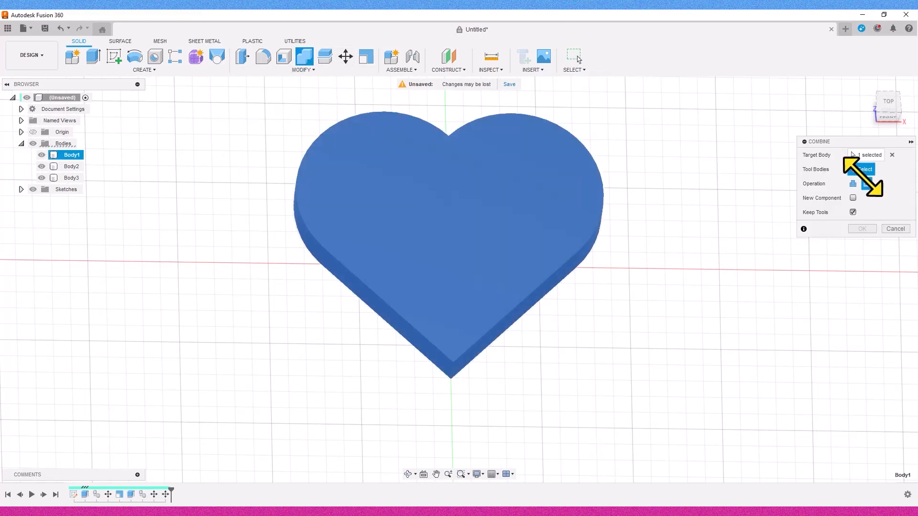
left_click(487, 275)
left_click(486, 274)
left_click(888, 103)
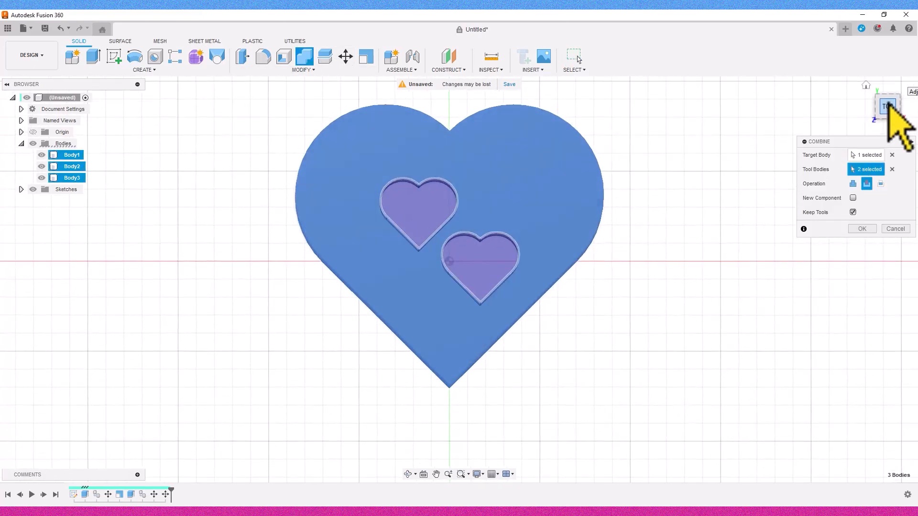
left_click(863, 229)
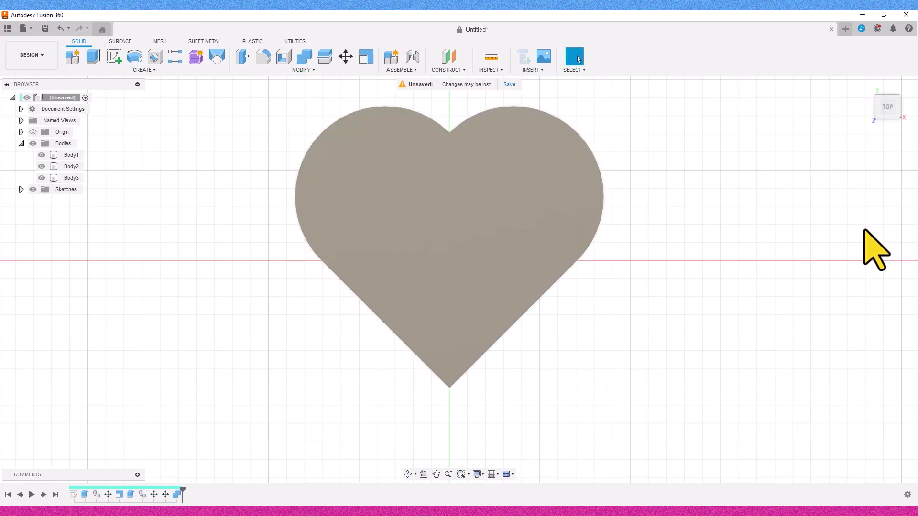
left_click(41, 178)
left_click(42, 167)
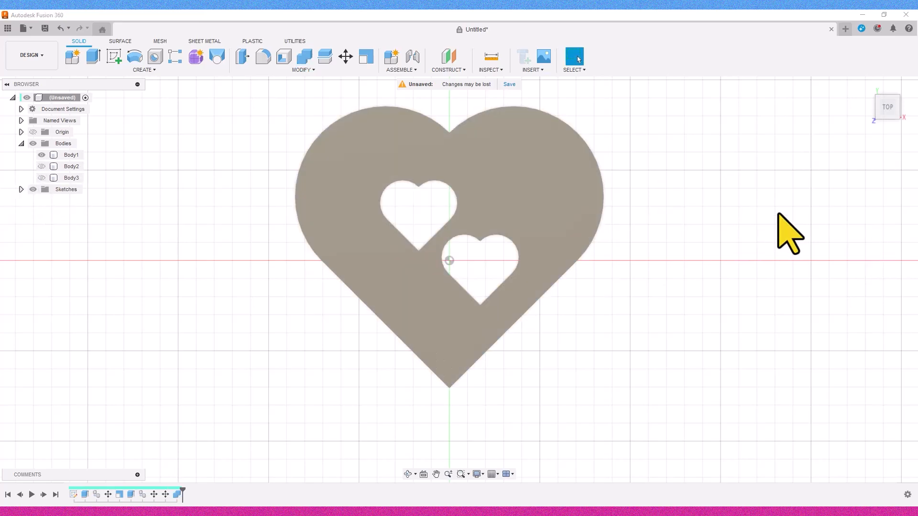
Split the large heart body into two halves along the vertical origin plane through its notch and tip
scroll(312, 185, "down", 1)
middle_click_drag(205, 136, 205, 153)
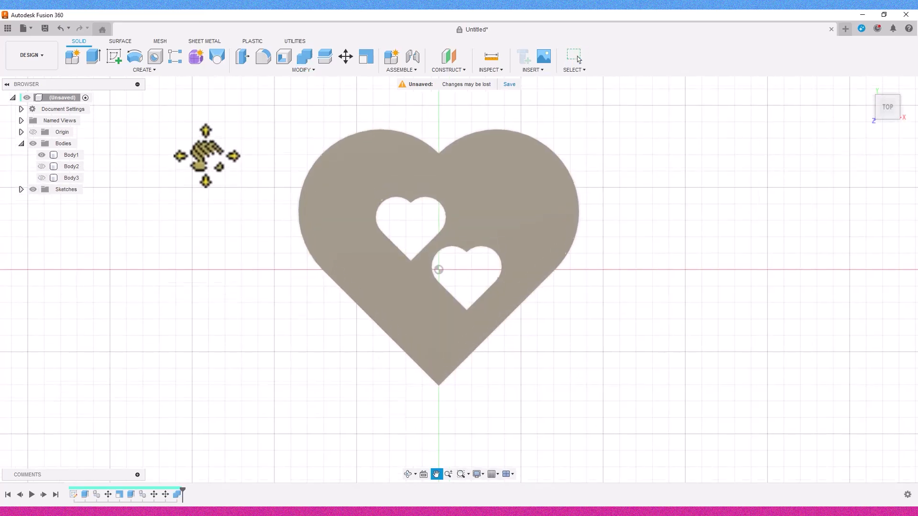
left_click(325, 56)
left_click_drag(891, 111, 898, 149)
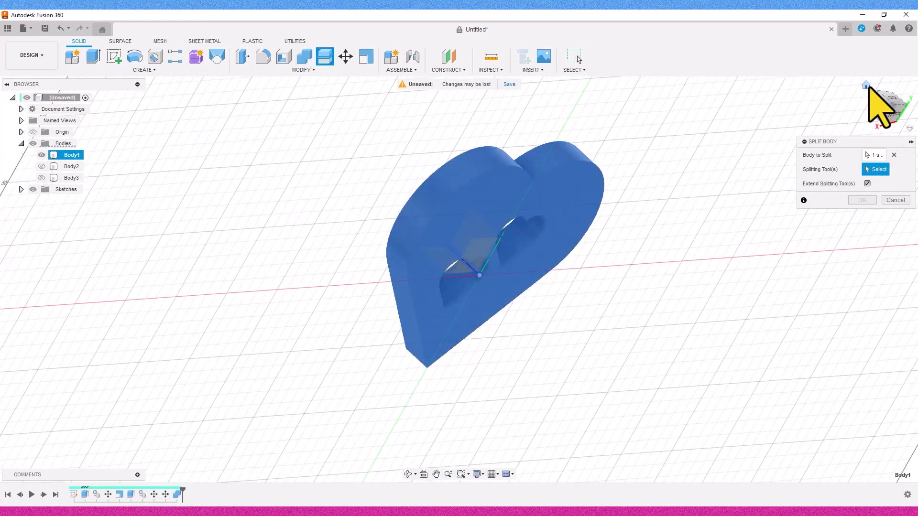
left_click(866, 86)
left_click(453, 302)
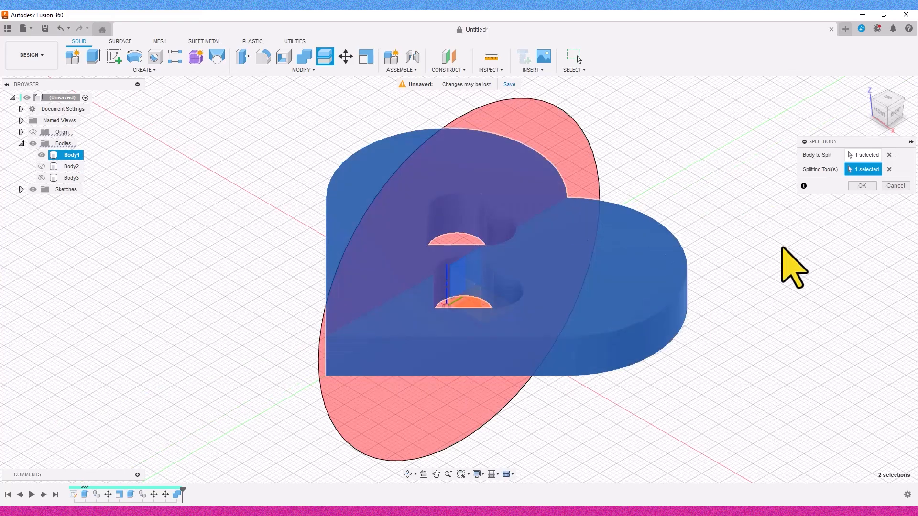
left_click(861, 186)
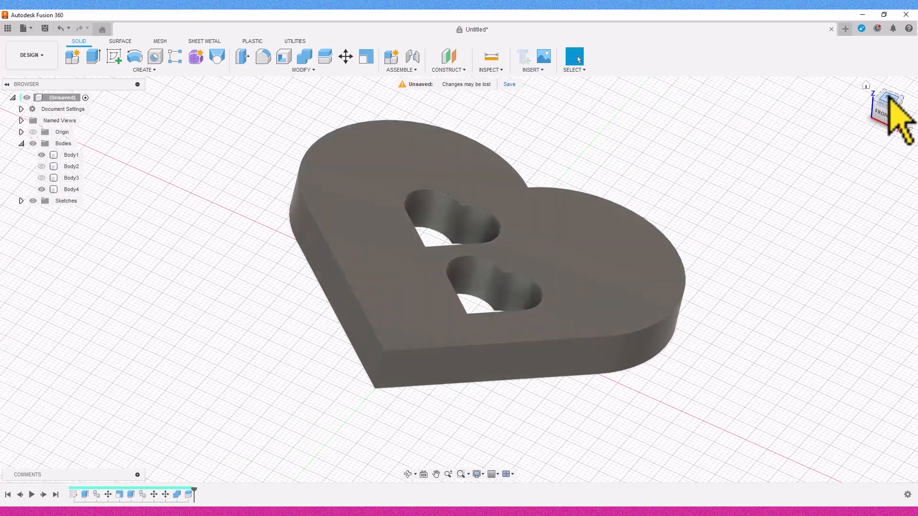
Show the lower small heart body and hide the right half of the large heart
left_click(889, 102)
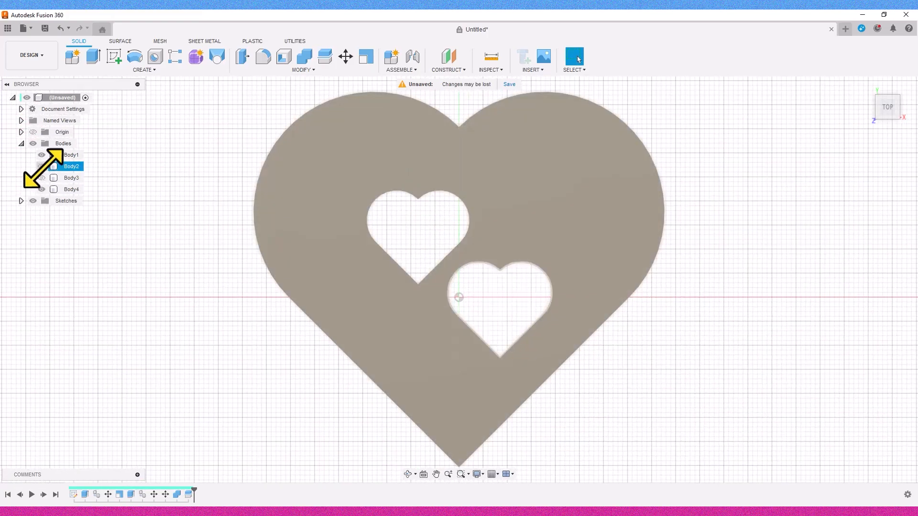
left_click(41, 166)
left_click(550, 191)
left_click(42, 190)
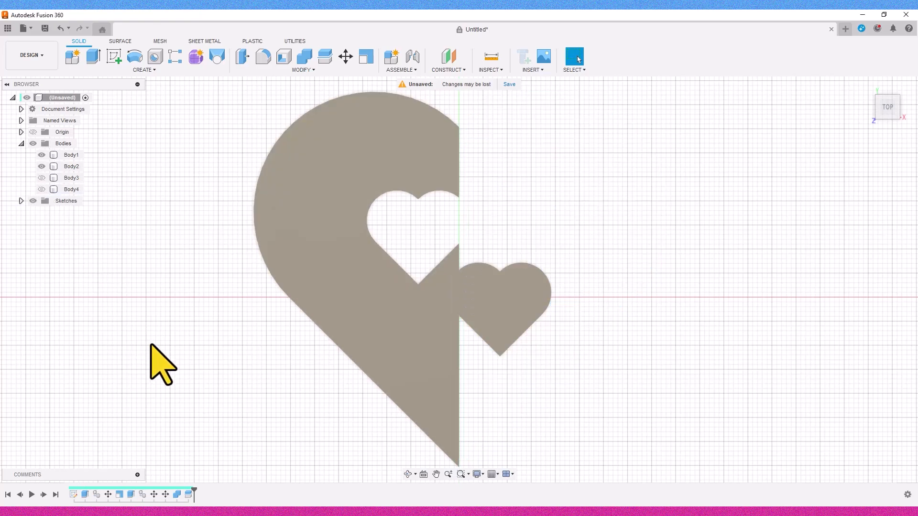
Join the large heart's left half to the lower small heart with Combine, keeping the tool body
left_click(305, 56)
left_click(492, 318)
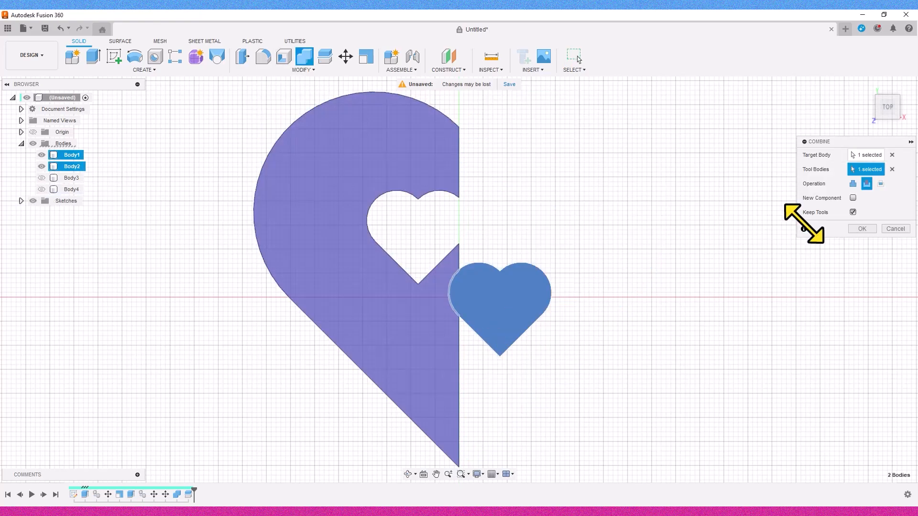
left_click(854, 184)
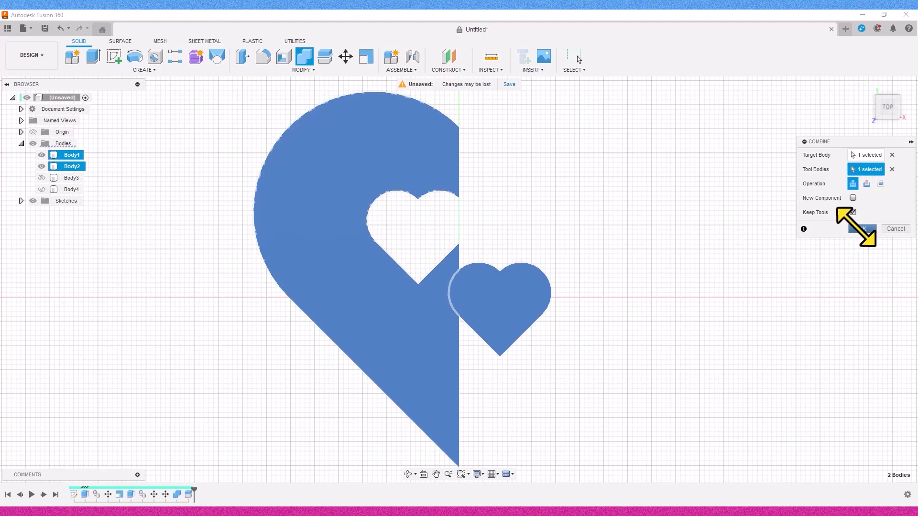
left_click(862, 229)
left_click(544, 322)
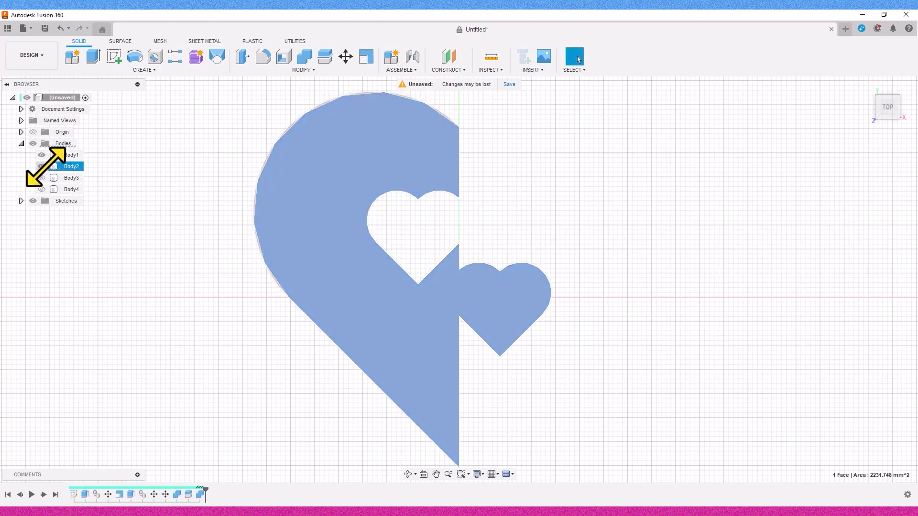
Hide the joined left piece and the leftover left half, and show the right half with the upper small heart
left_click(42, 167)
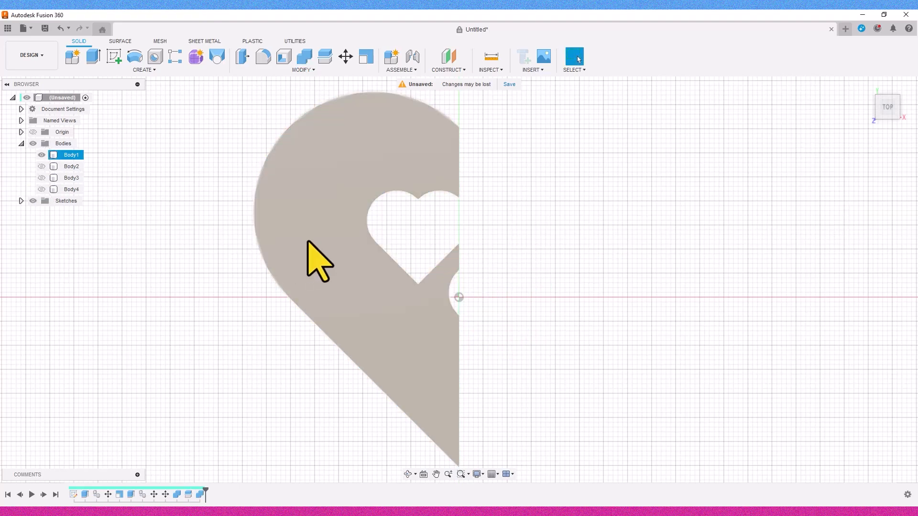
left_click(318, 260)
left_click(41, 155)
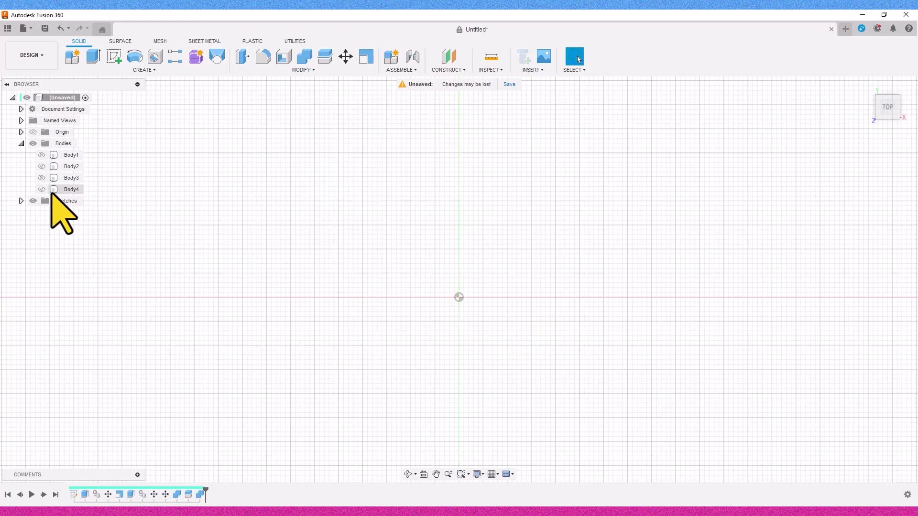
left_click(41, 190)
left_click(42, 155)
left_click(42, 156)
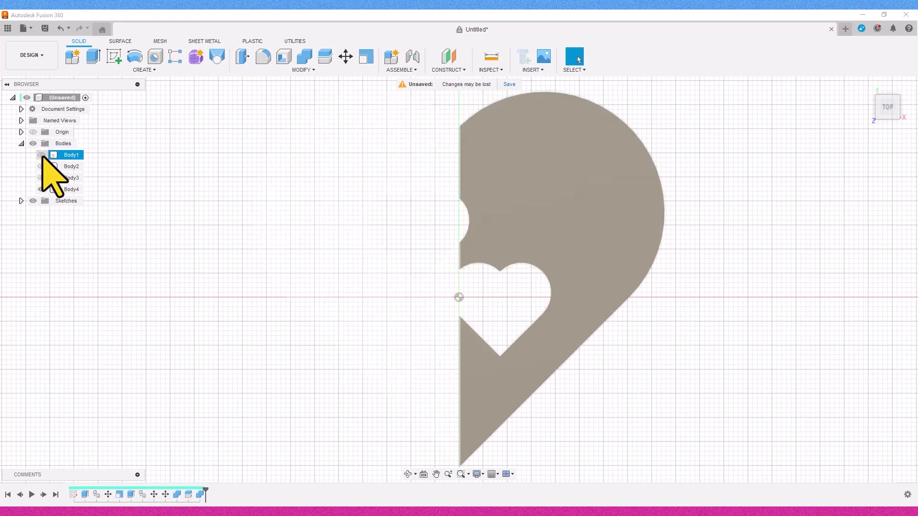
left_click(41, 177)
Join the large heart's right half to the upper small heart with Combine, keeping the tool body
left_click(304, 57)
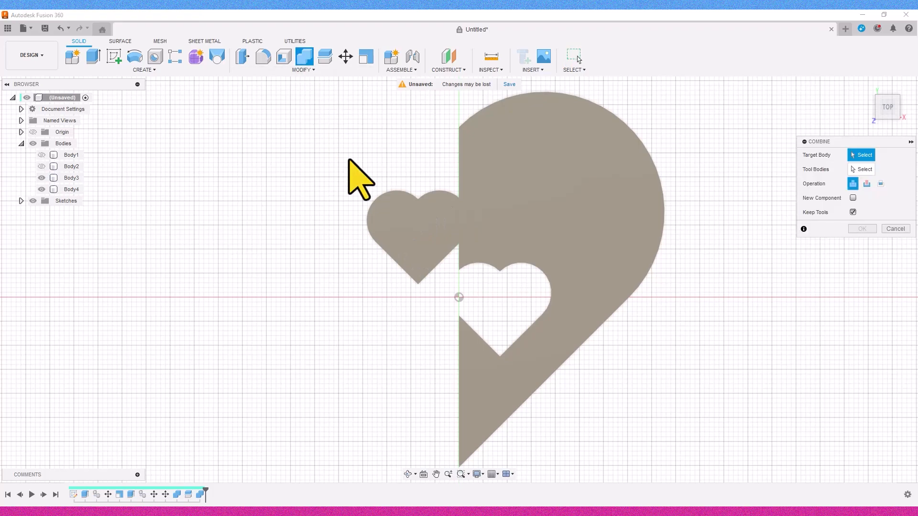
left_click(415, 224)
left_click(593, 241)
left_click(861, 229)
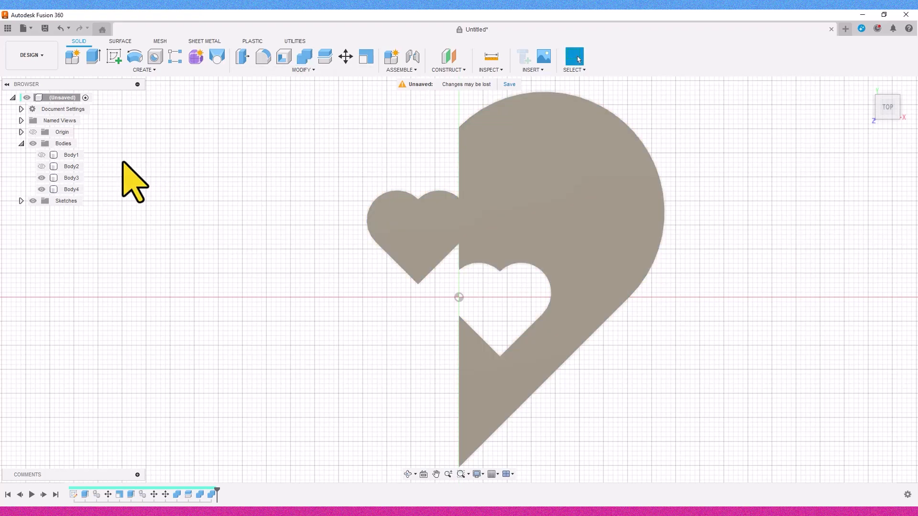
Hide the leftover right half and switch the display from the joined right piece to the joined left piece
left_click(41, 178)
left_click(41, 190)
left_click(41, 178)
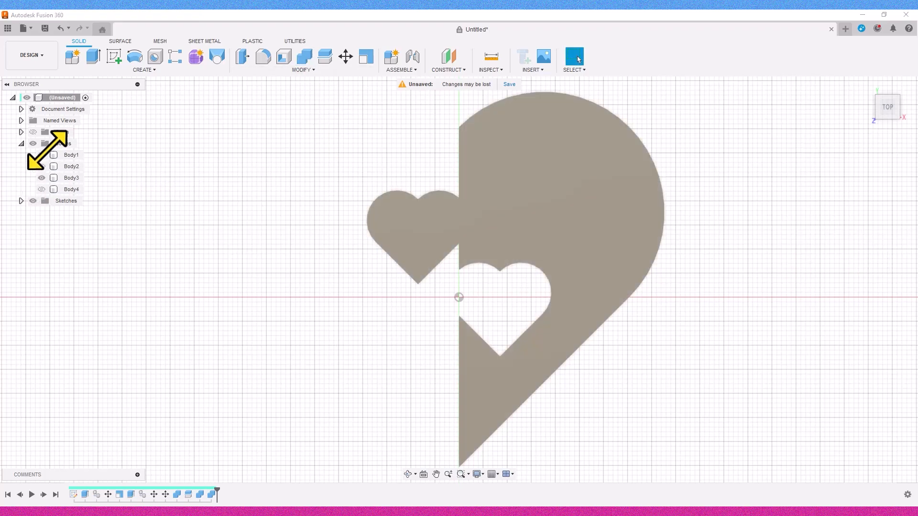
left_click(42, 154)
left_click(43, 154)
left_click(42, 166)
left_click(42, 177)
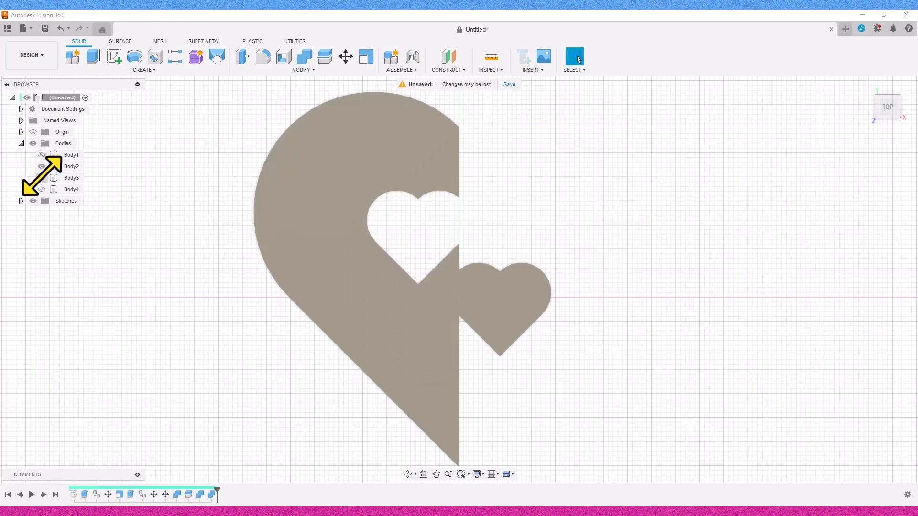
View the joined right piece on its own, and show the joined left piece together with it again
left_click(42, 166)
left_click(42, 178)
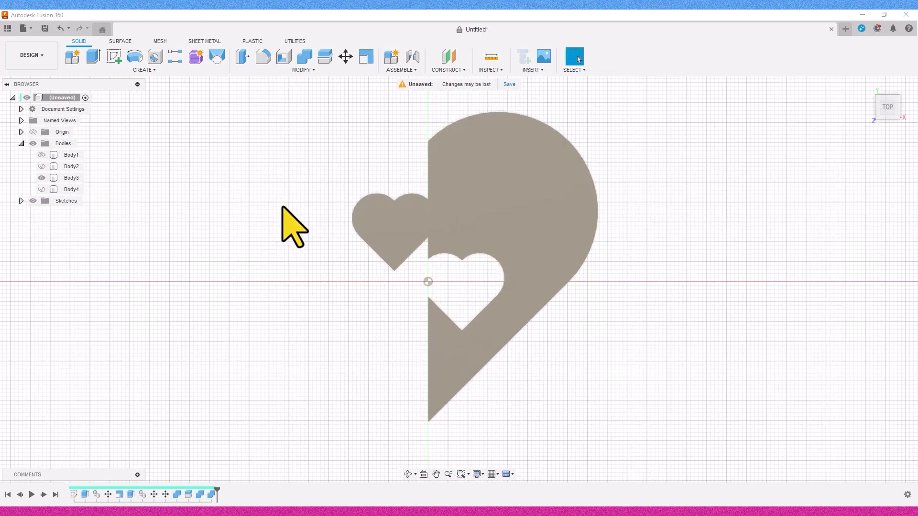
left_click_drag(890, 117, 870, 103)
left_click(873, 103)
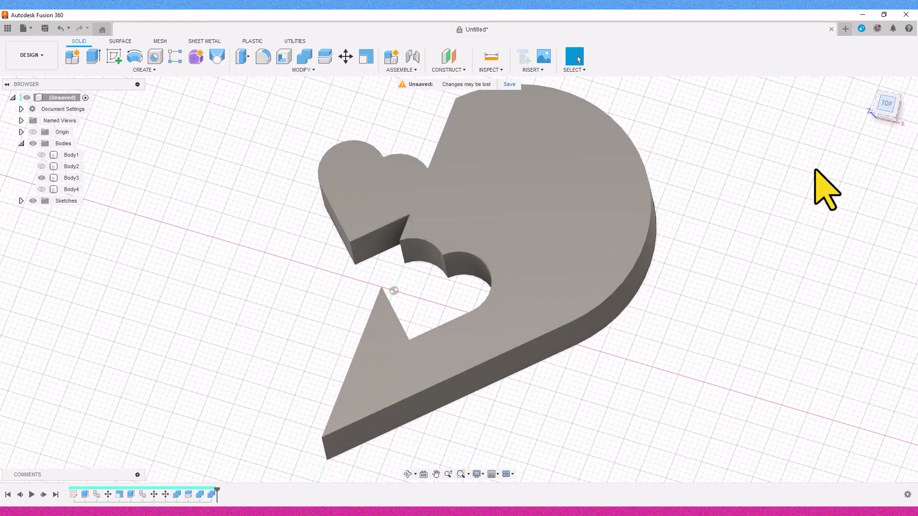
left_click(41, 167)
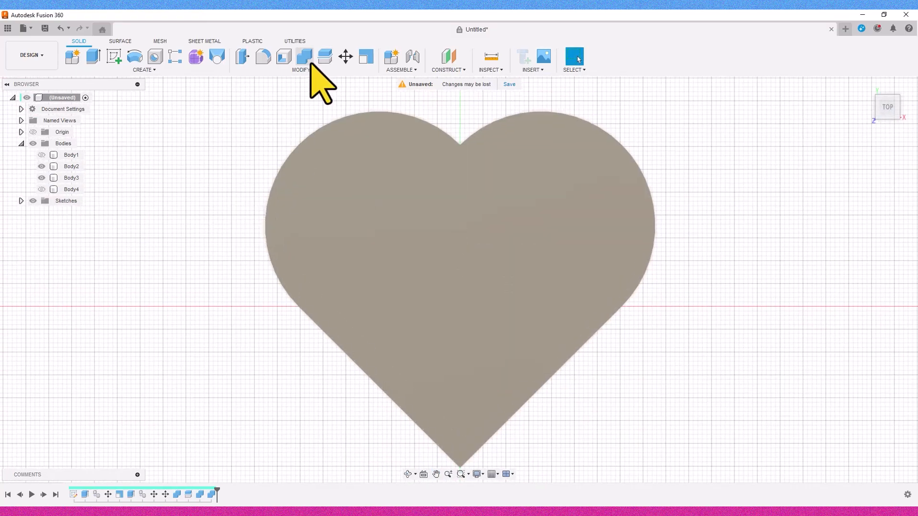
Fillet the top outer edges of both heart pieces with a radius of about 4.5 mm
left_click(262, 56)
left_click(322, 122)
left_click(623, 147)
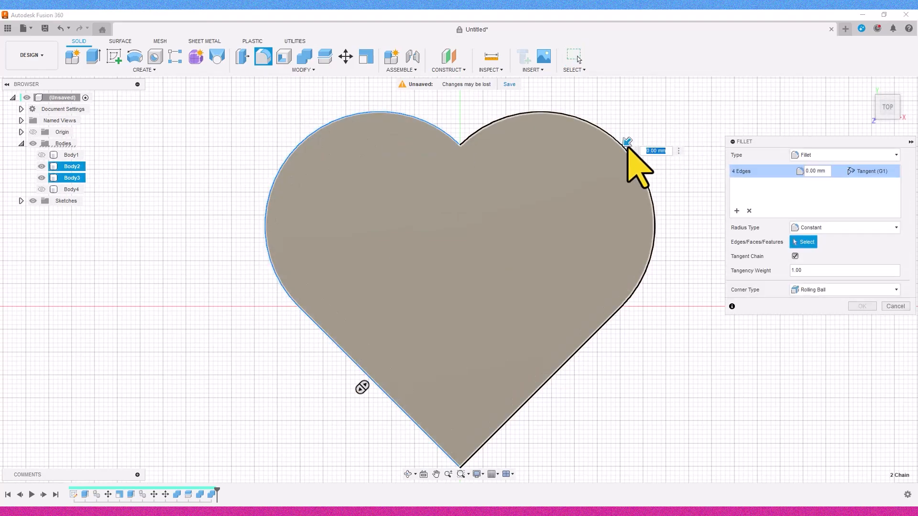
left_click_drag(627, 146, 621, 150)
left_click_drag(861, 119, 889, 98)
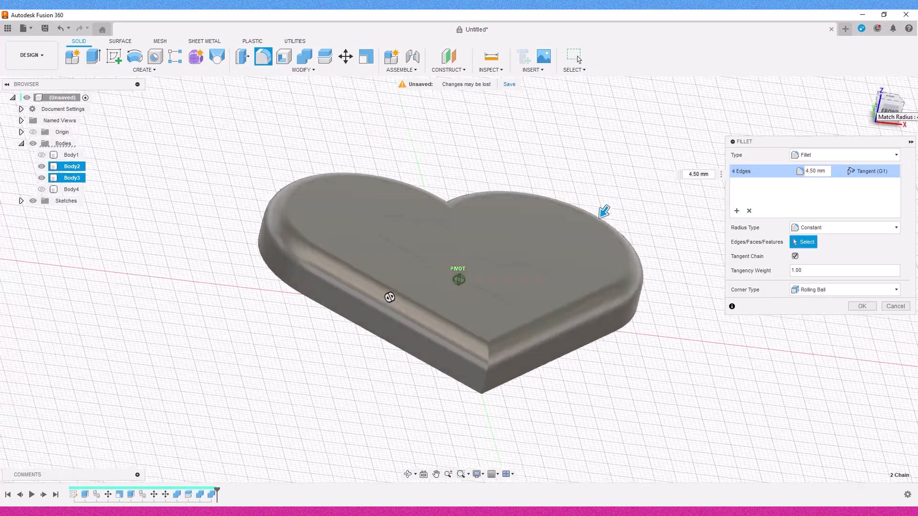
Add the bottom outer edges of both pieces to the fillet and apply it with a 6 mm radius
mouse_move(622, 296)
middle_mouse_down("shift")
mouse_move(617, 335)
mouse_move(626, 315)
mouse_move(629, 325)
middle_mouse_up("shift")
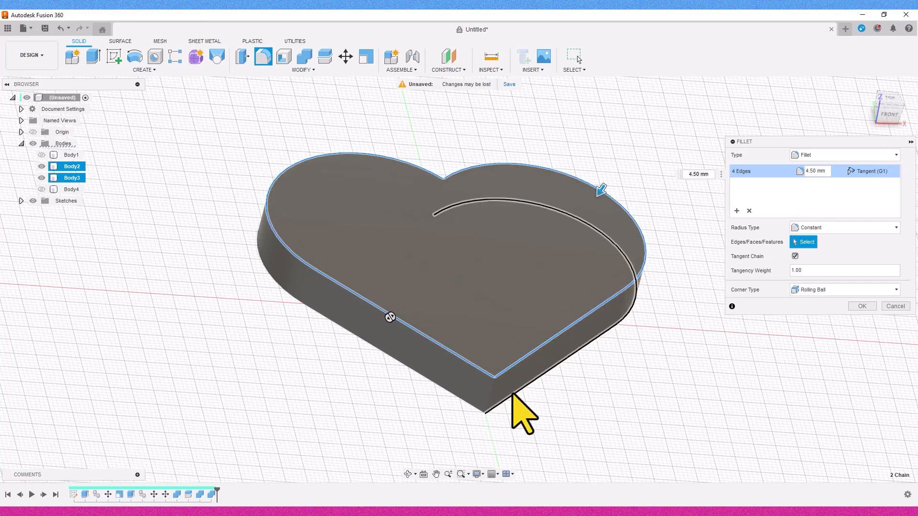
left_click(513, 394)
left_click(463, 396)
left_click(905, 89)
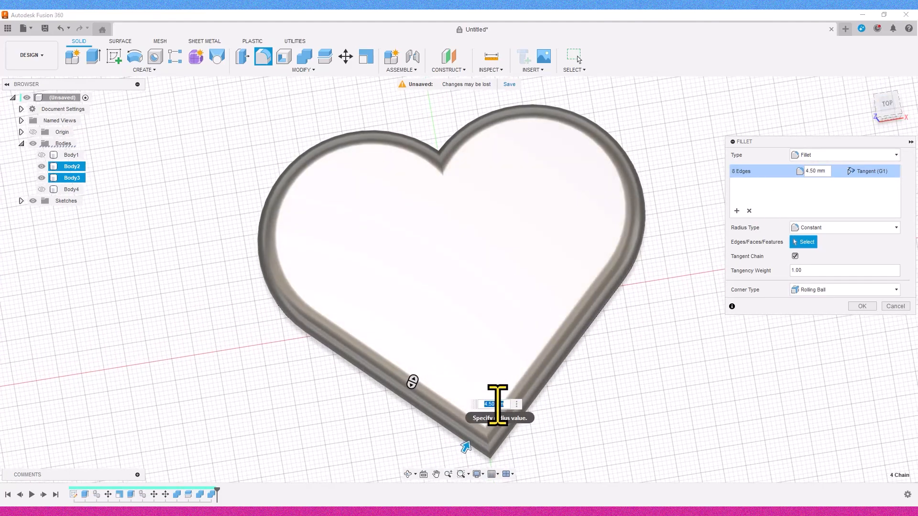
key("Return")
left_click(887, 101)
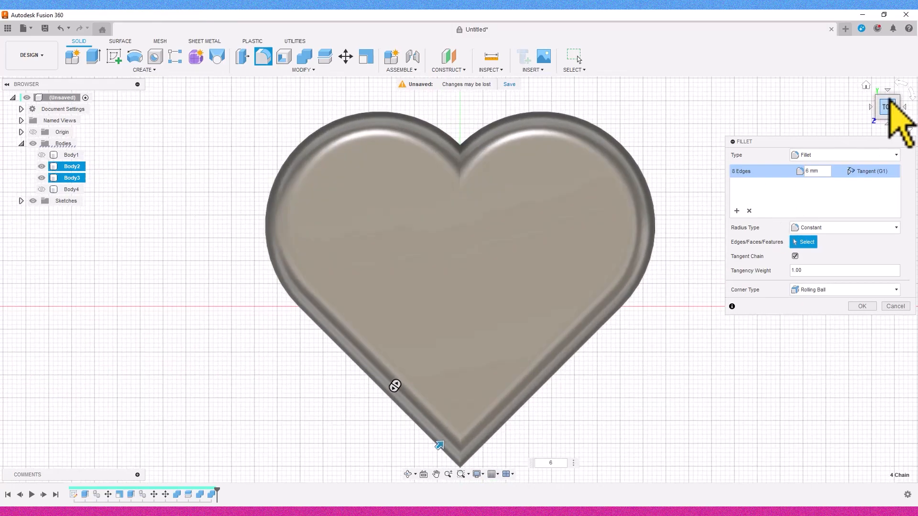
middle_click_drag(885, 92, 859, 145, "shift")
left_click(862, 306)
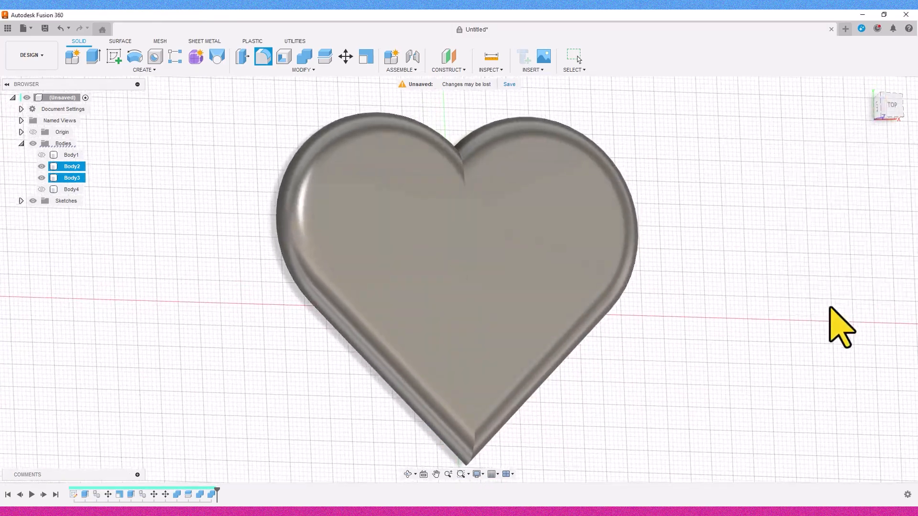
left_click(889, 103)
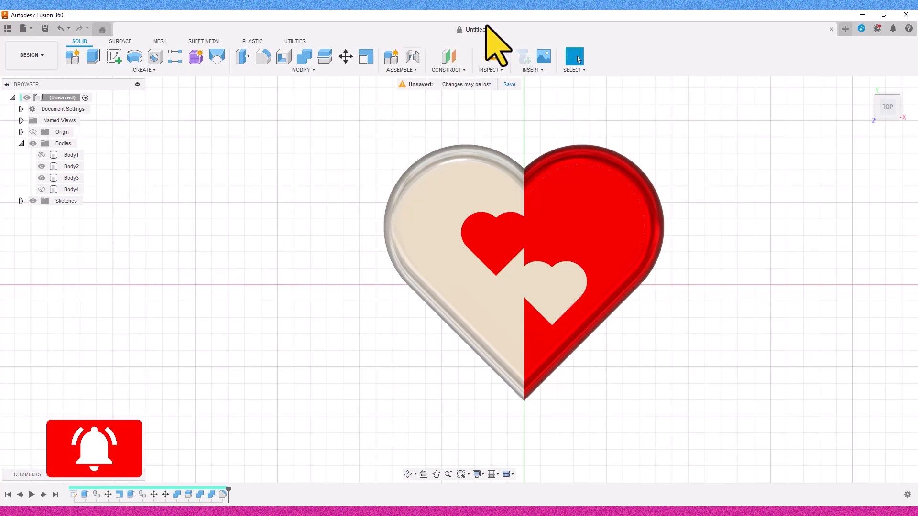
Sketch a 4 mm diameter circle on the heart's top face, near the upper outer edge of the left half
left_click(114, 56)
left_click(526, 248)
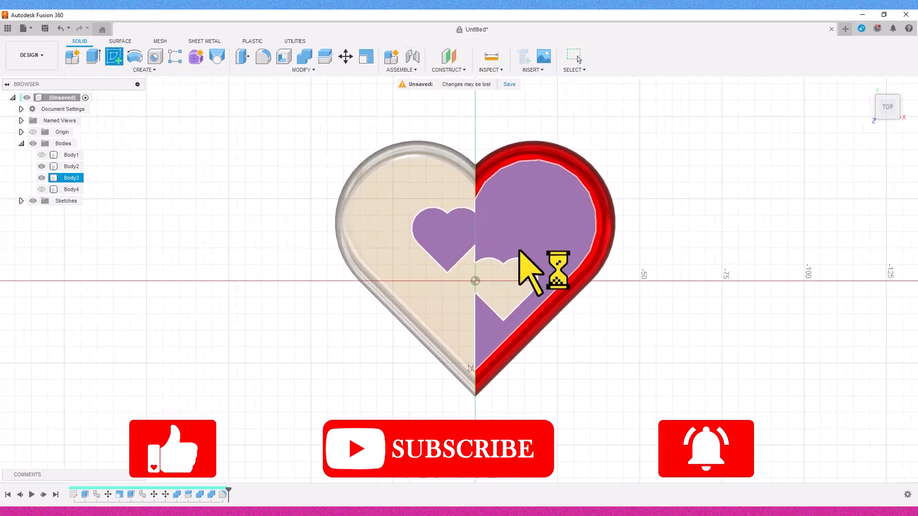
key("c")
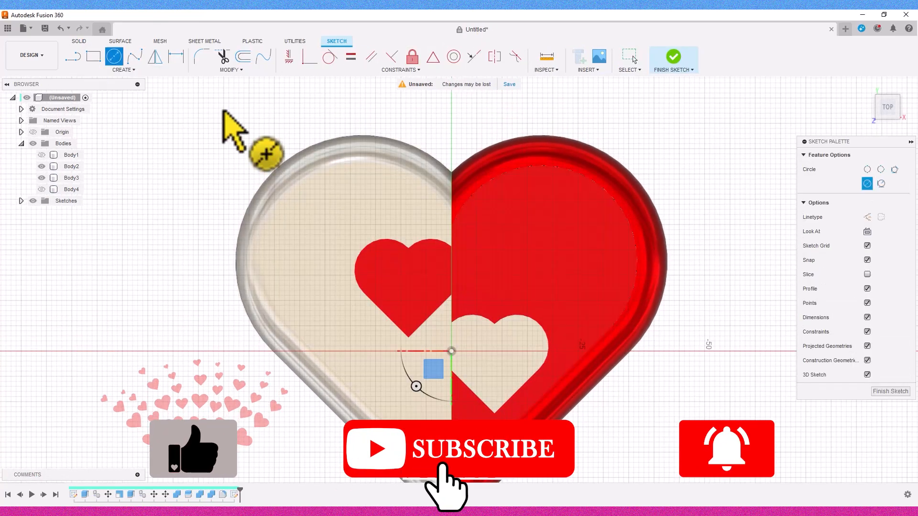
scroll(317, 221, "up", 3)
left_click(285, 201)
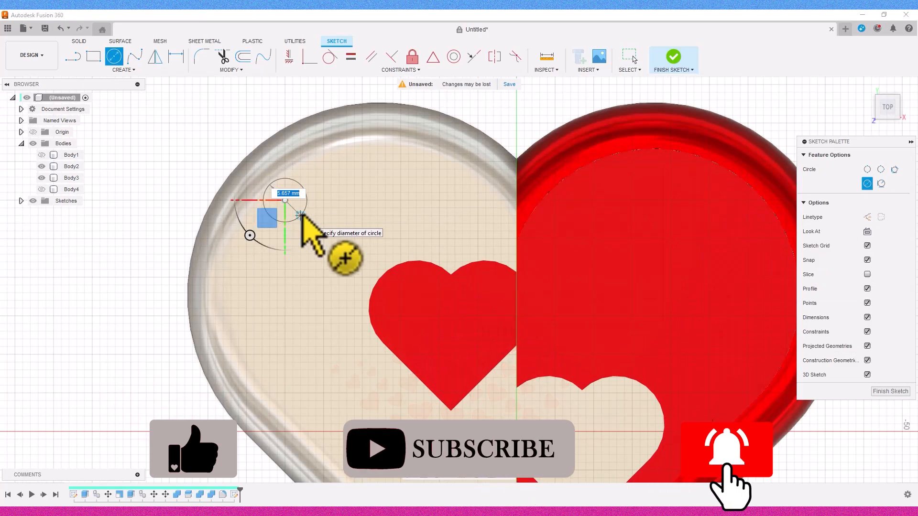
type("4")
key("Return")
key("Escape")
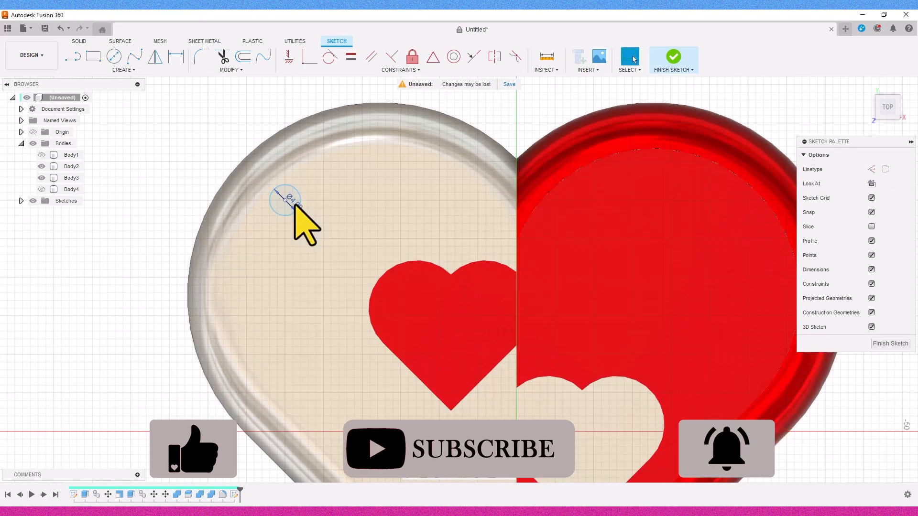
Mirror the 4 mm circle across the seam between the two halves and finish the sketch
scroll(303, 221, "down", 2)
left_click(155, 57)
left_click(290, 228)
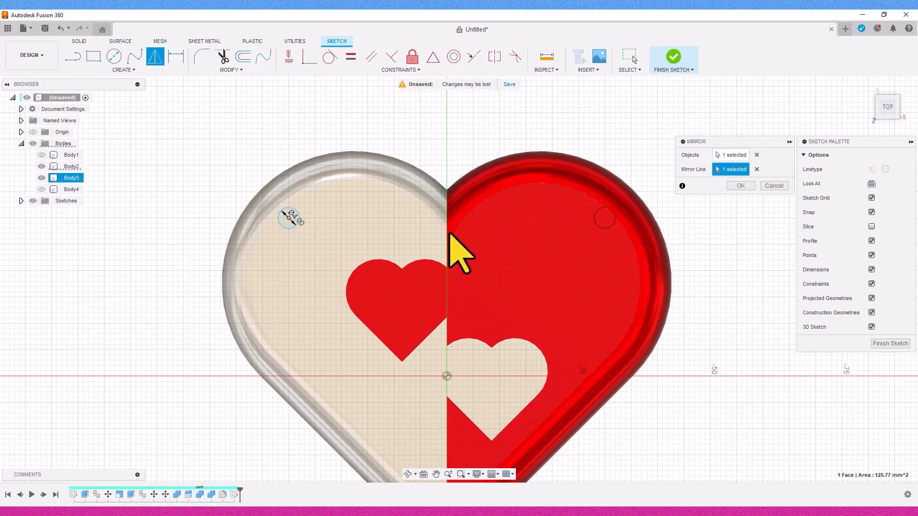
left_click(739, 186)
left_click(673, 58)
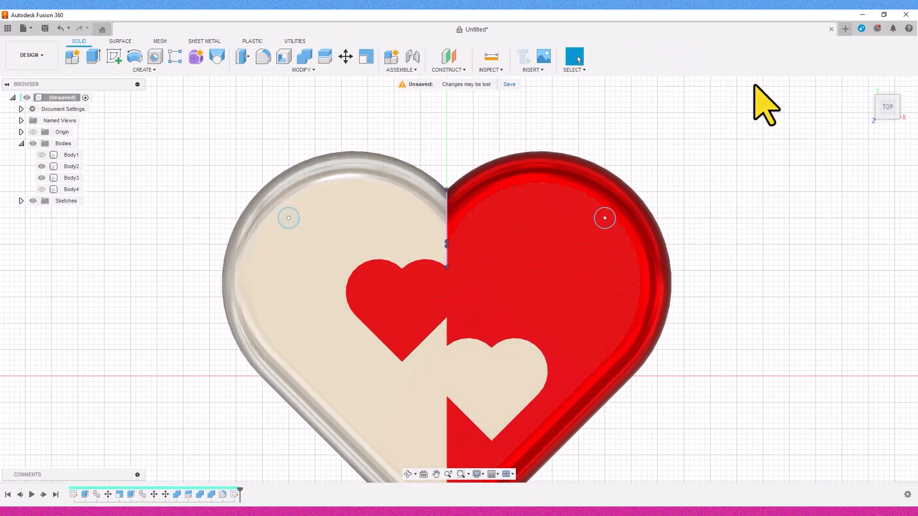
Extrude both circles by -37 mm as a cut to make a keychain hole through each heart half
left_click_drag(887, 109, 882, 83)
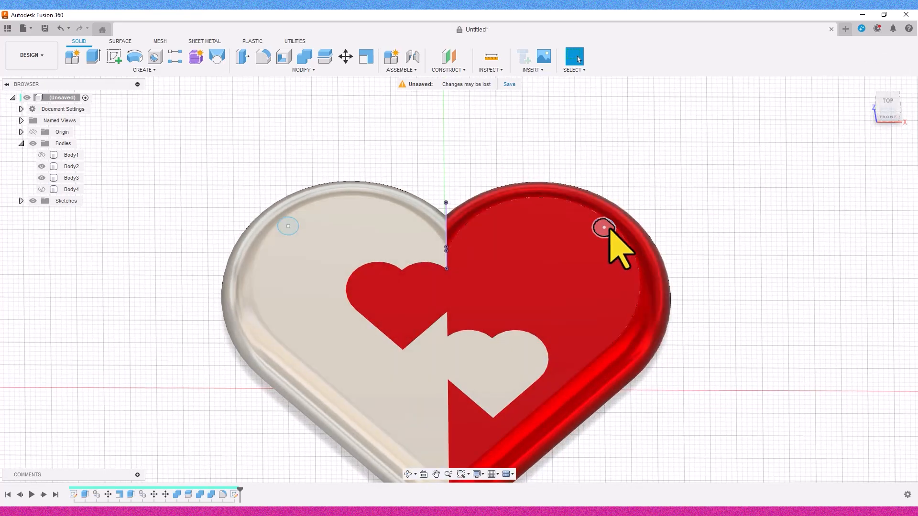
key("e")
left_click(603, 228)
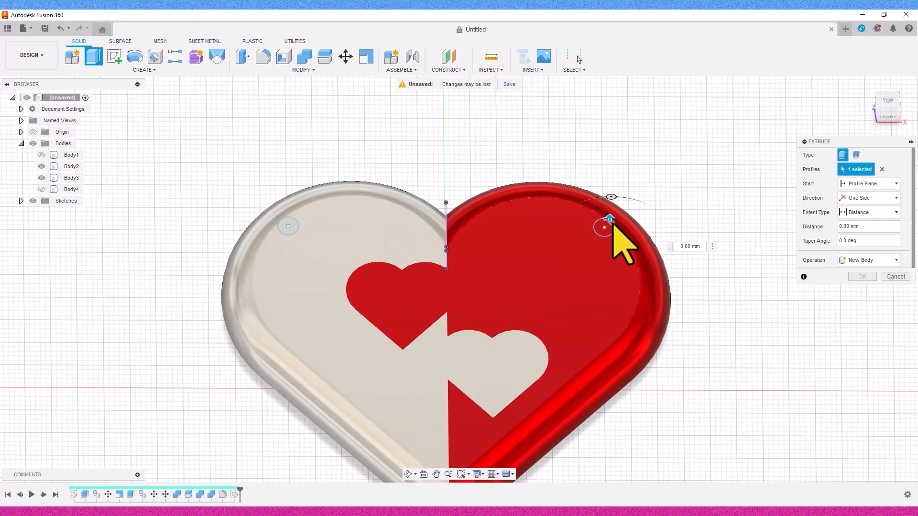
left_click(288, 226)
left_click_drag(287, 222, 349, 324)
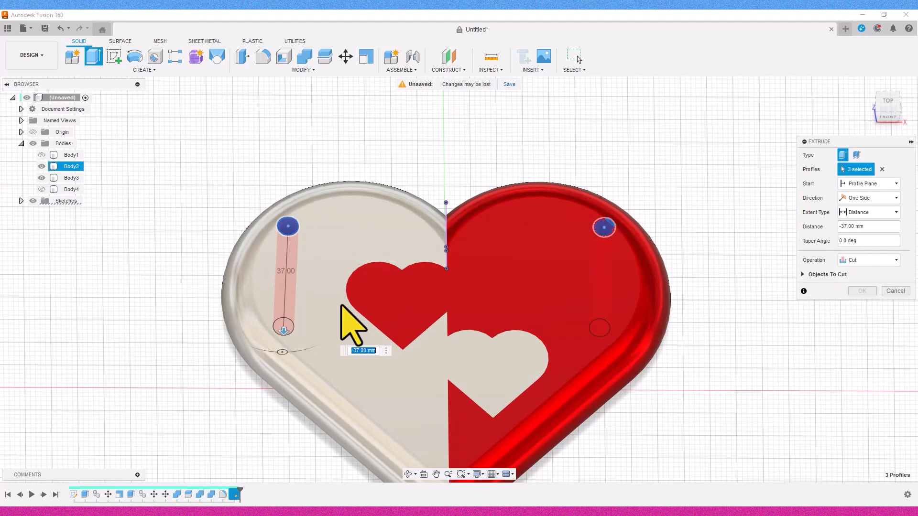
scroll(569, 230, "up", 5)
scroll(695, 214, "down", 5)
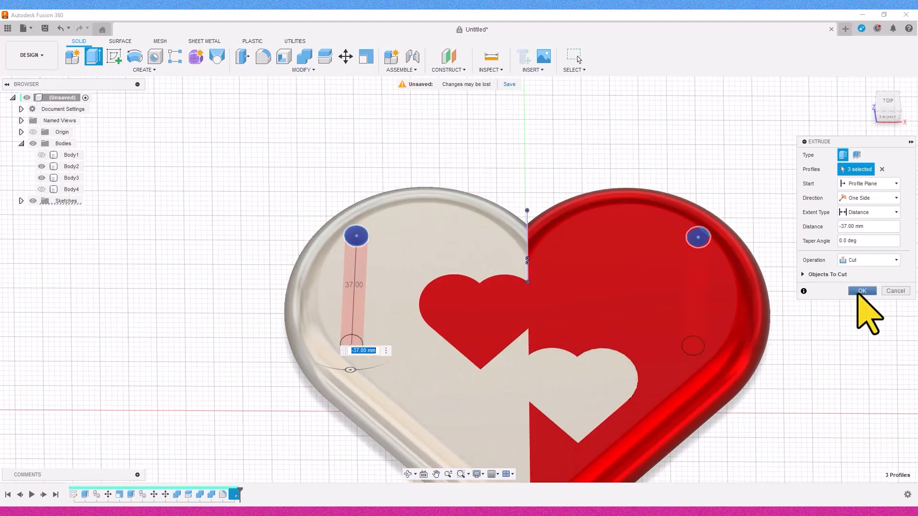
left_click(862, 290)
left_click_drag(886, 96, 886, 114)
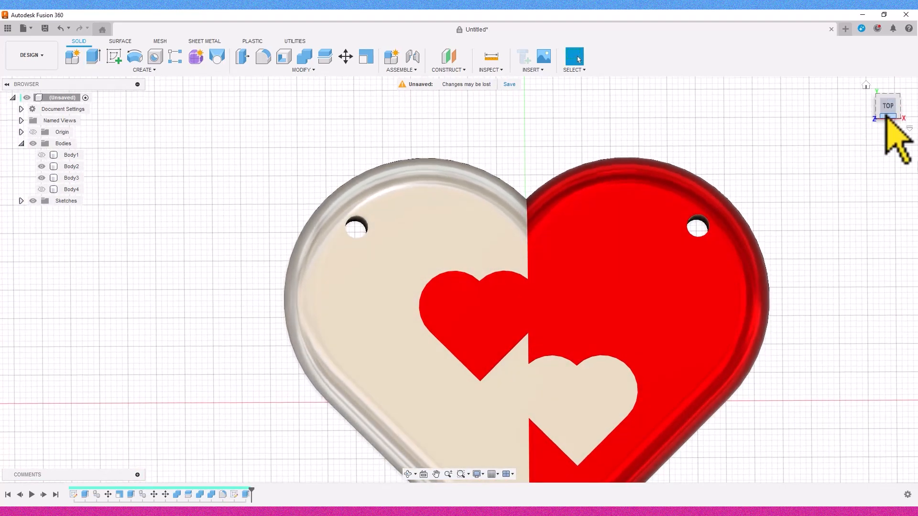
left_click_drag(887, 108, 741, 110)
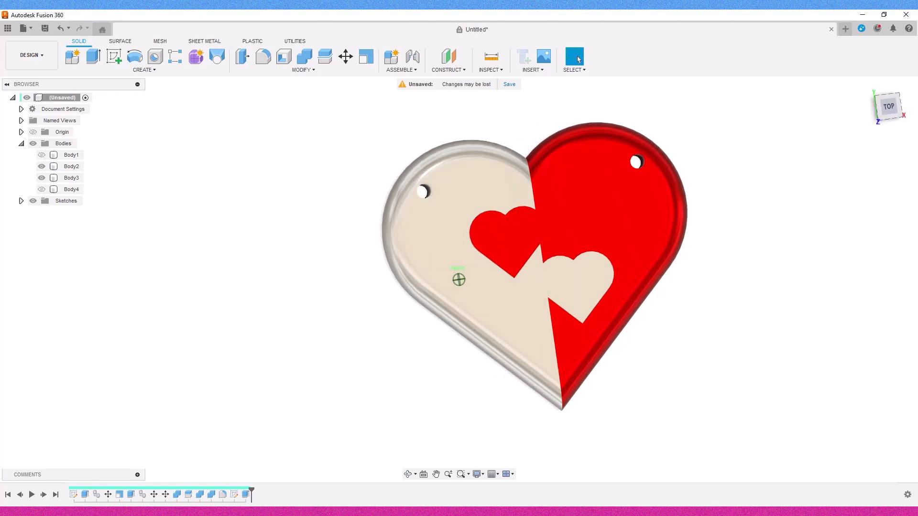